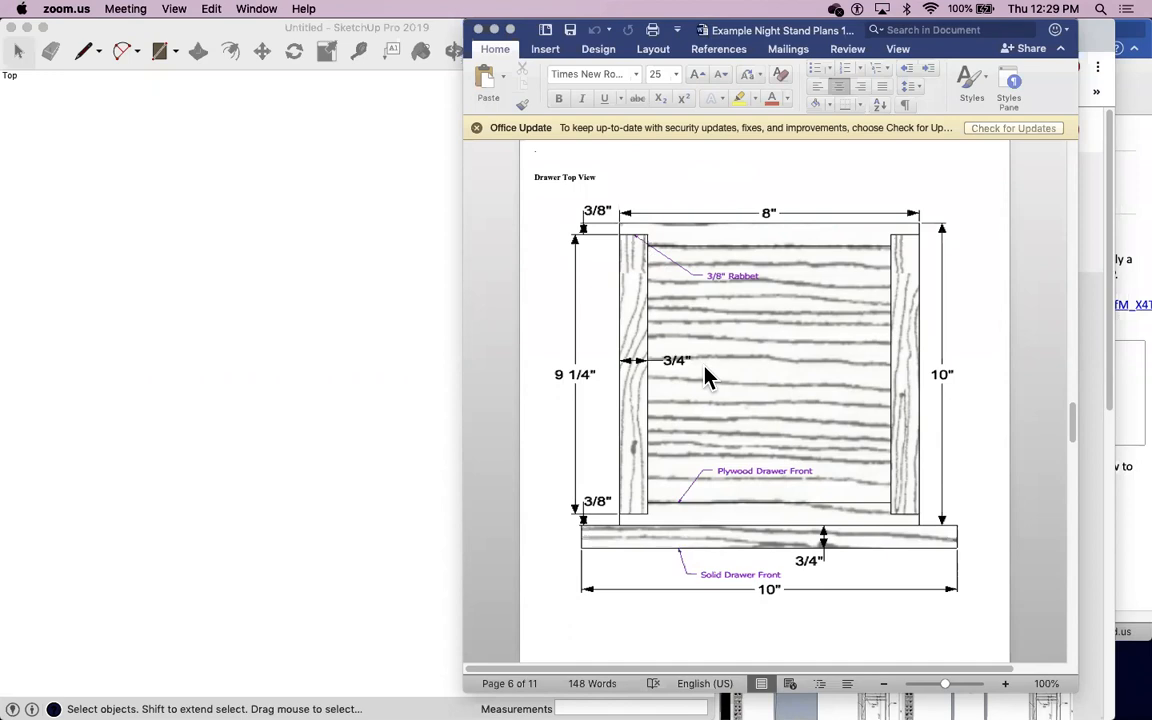
Show the front view on page 1 of the night stand plans and place the narrowed Word window beside SketchUp.
left_click(1062, 90)
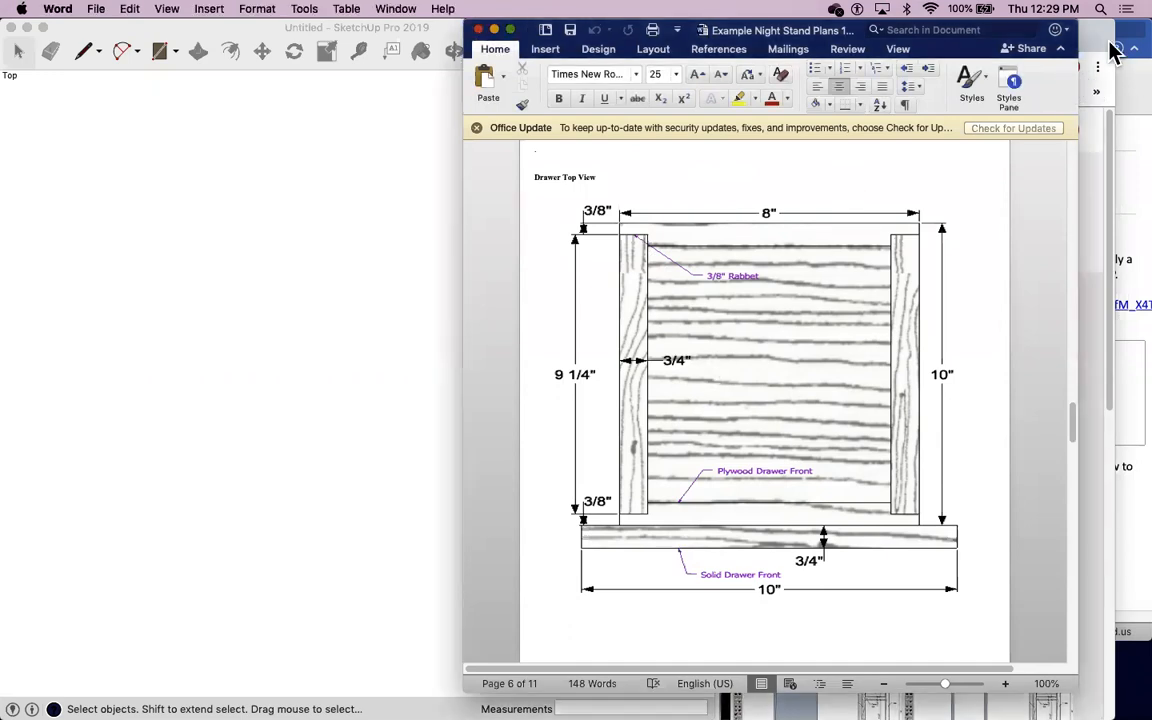
left_click_drag(1072, 51, 1138, 52)
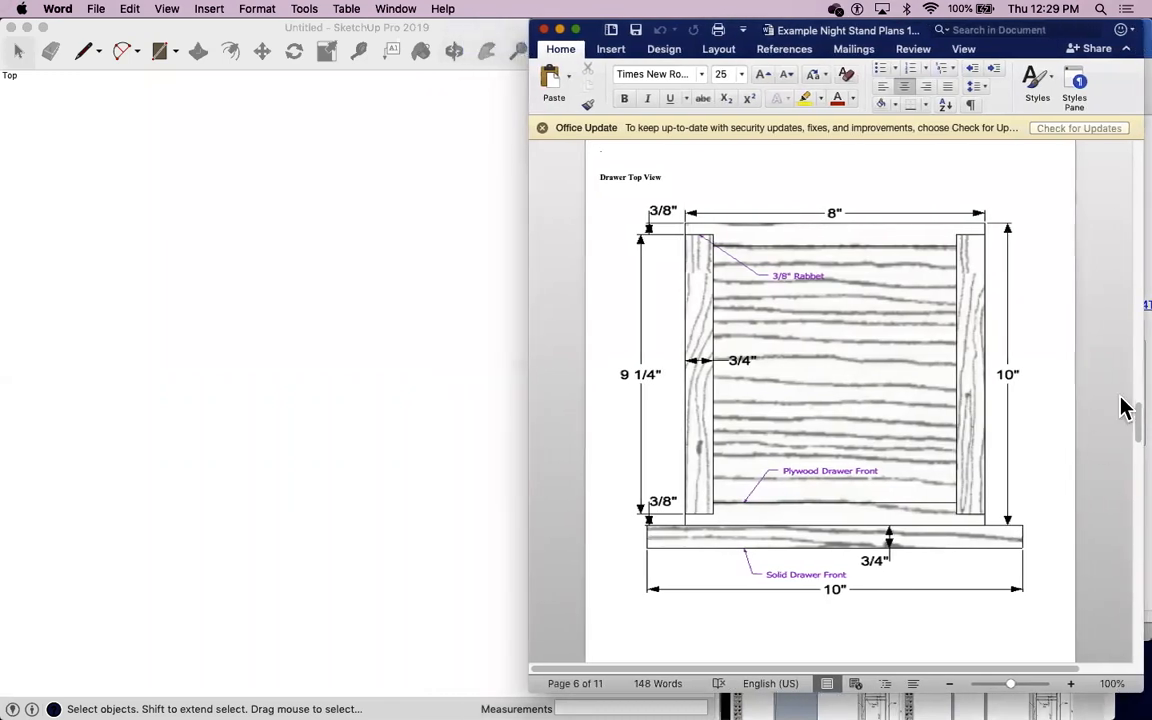
left_click_drag(1131, 424, 1123, 182)
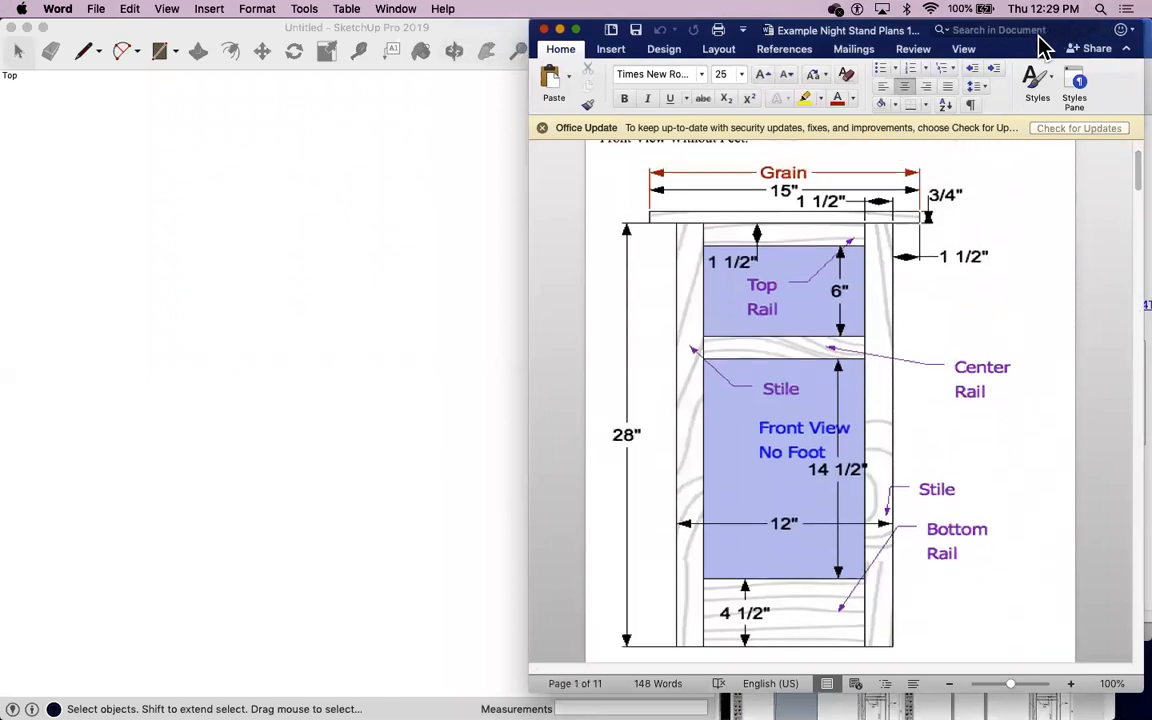
mouse_move(1030, 38)
left_mouse_down()
mouse_move(1119, 38)
mouse_move(1047, 38)
left_mouse_up()
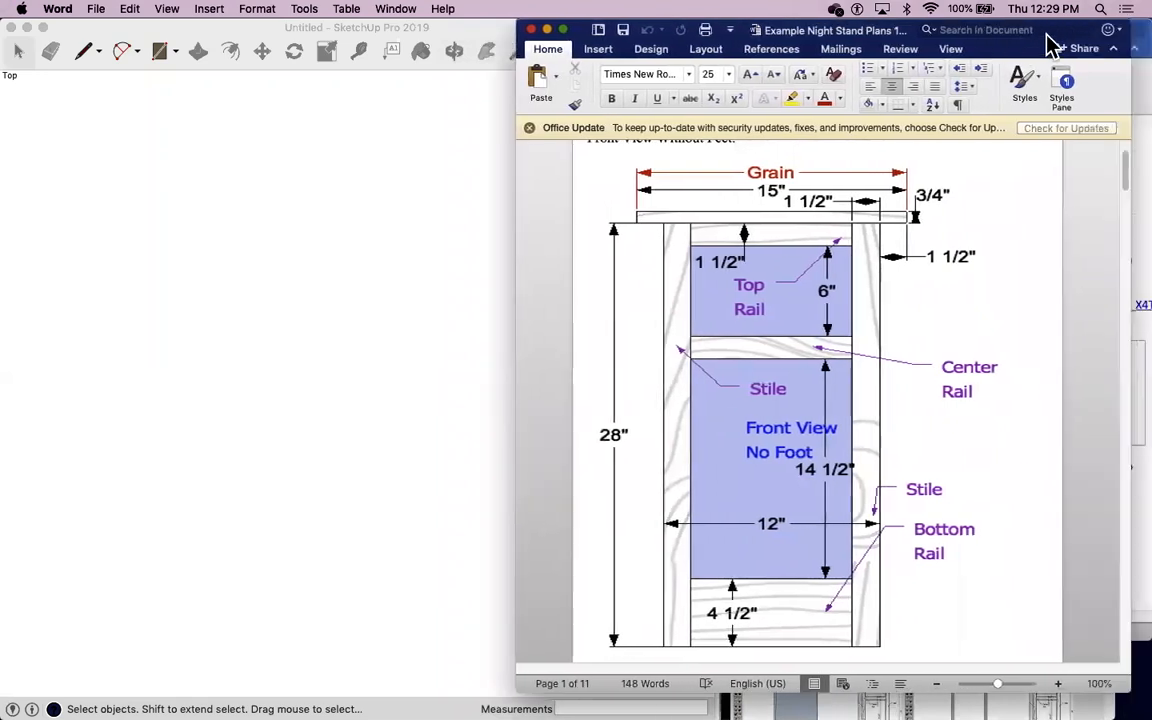
left_click_drag(1128, 390, 1013, 383)
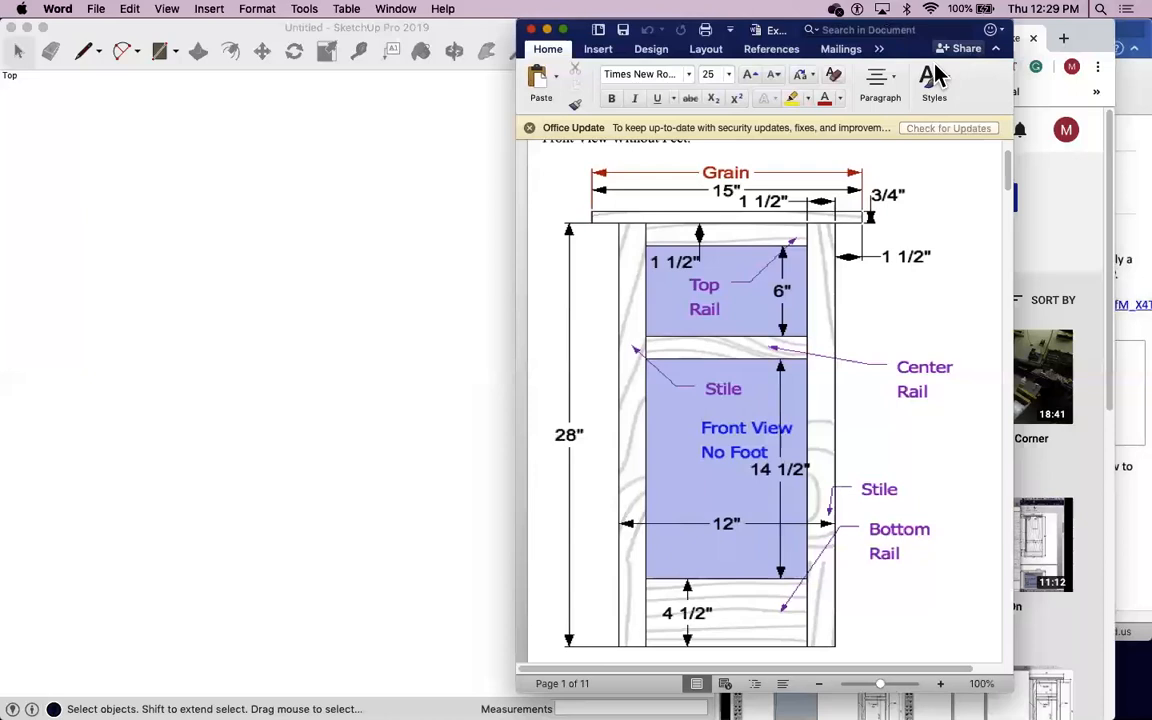
left_click(990, 31)
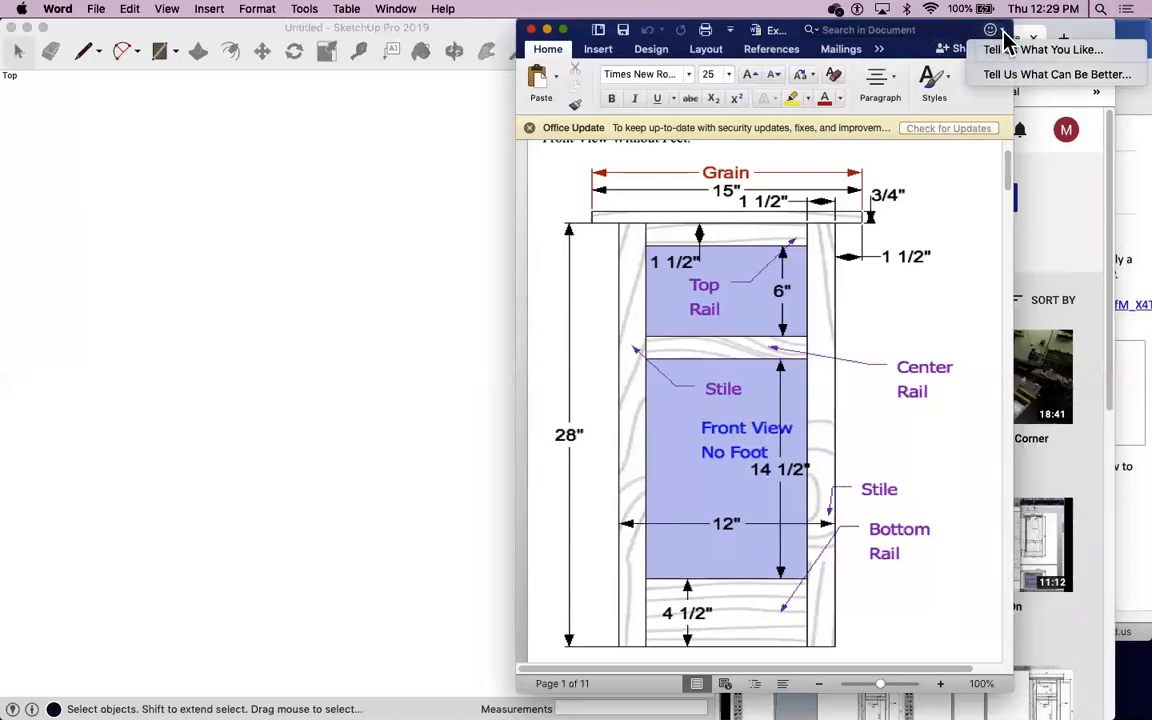
left_click(990, 36)
left_click_drag(980, 36, 1149, 50)
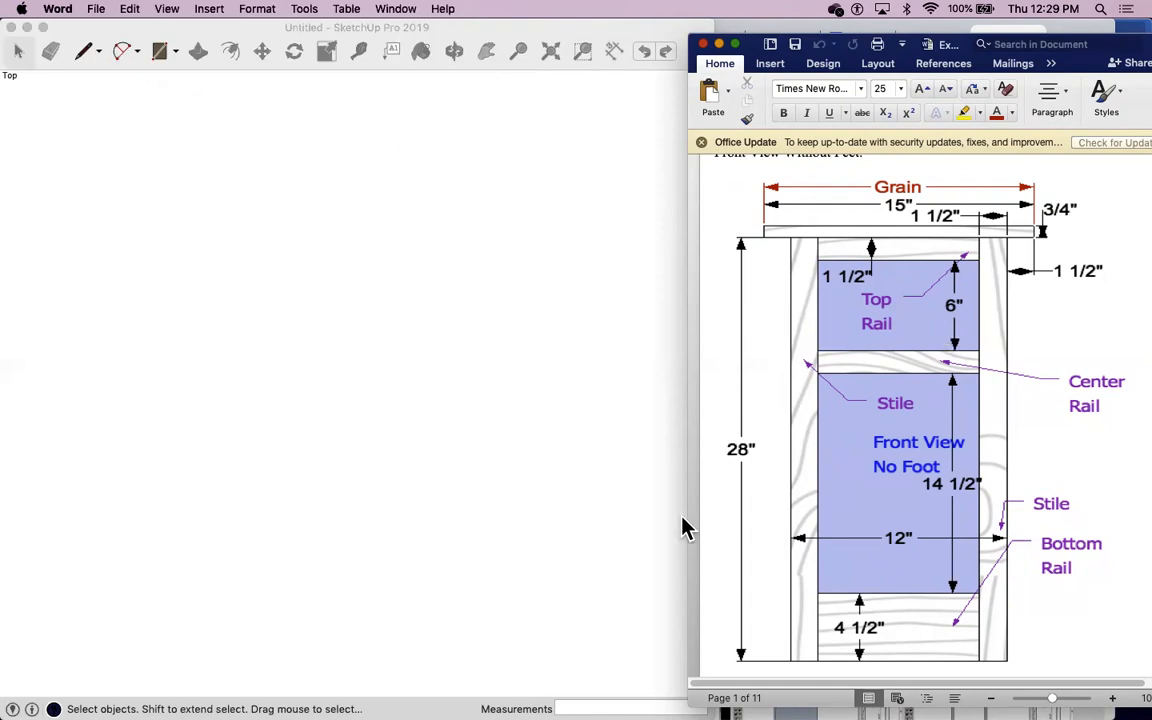
Switch to SketchUp and draw an 8" horizontal line in the top view.
left_click(83, 51)
left_click(165, 175)
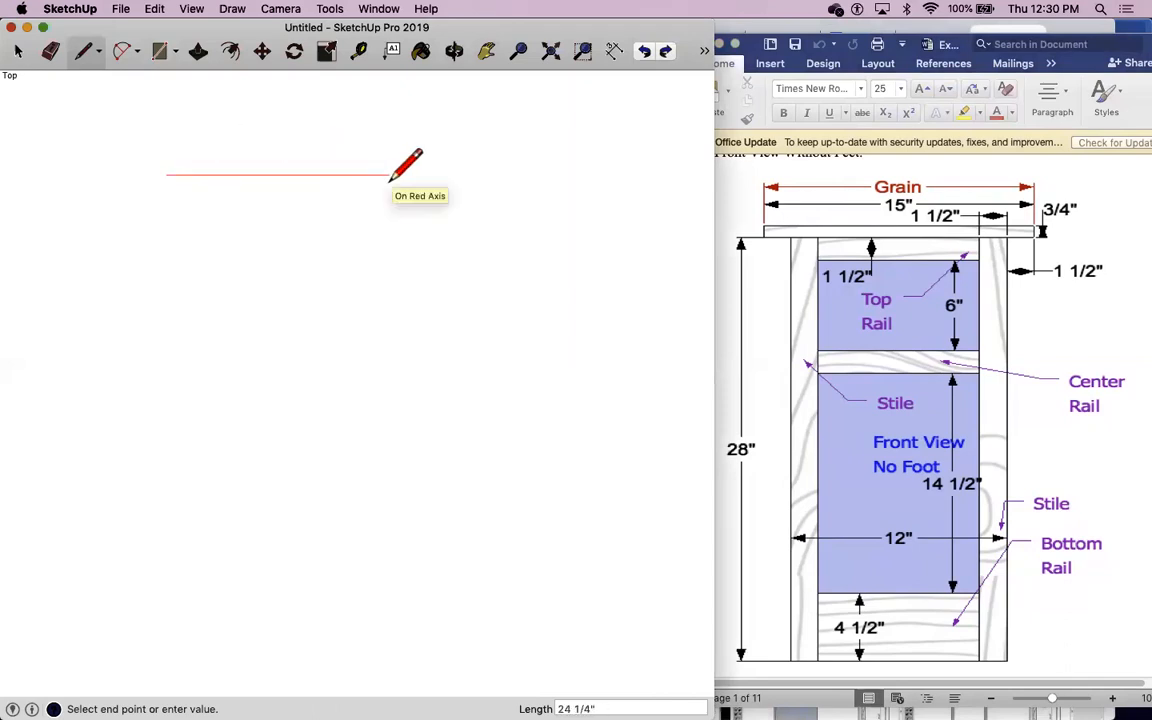
type("8")
key("Return")
key("Escape")
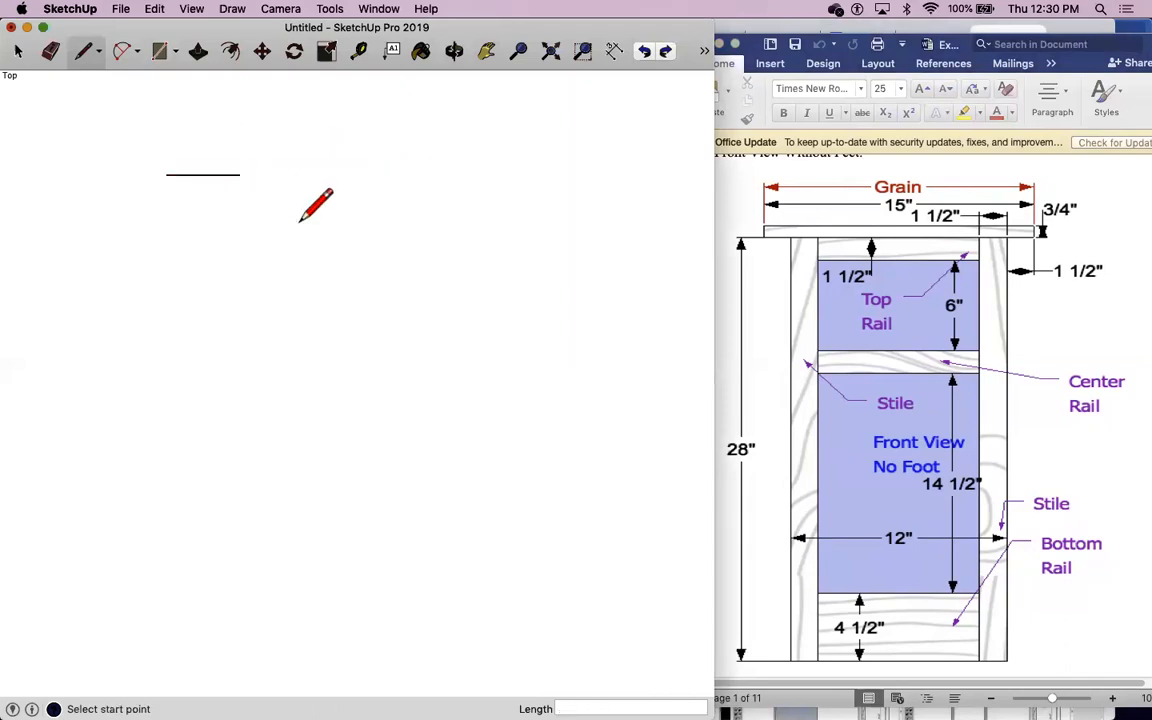
Bring the Word plans fully into view and check the cabinet depth dimensions in the side views on pages 3 and 5.
left_click(1120, 270)
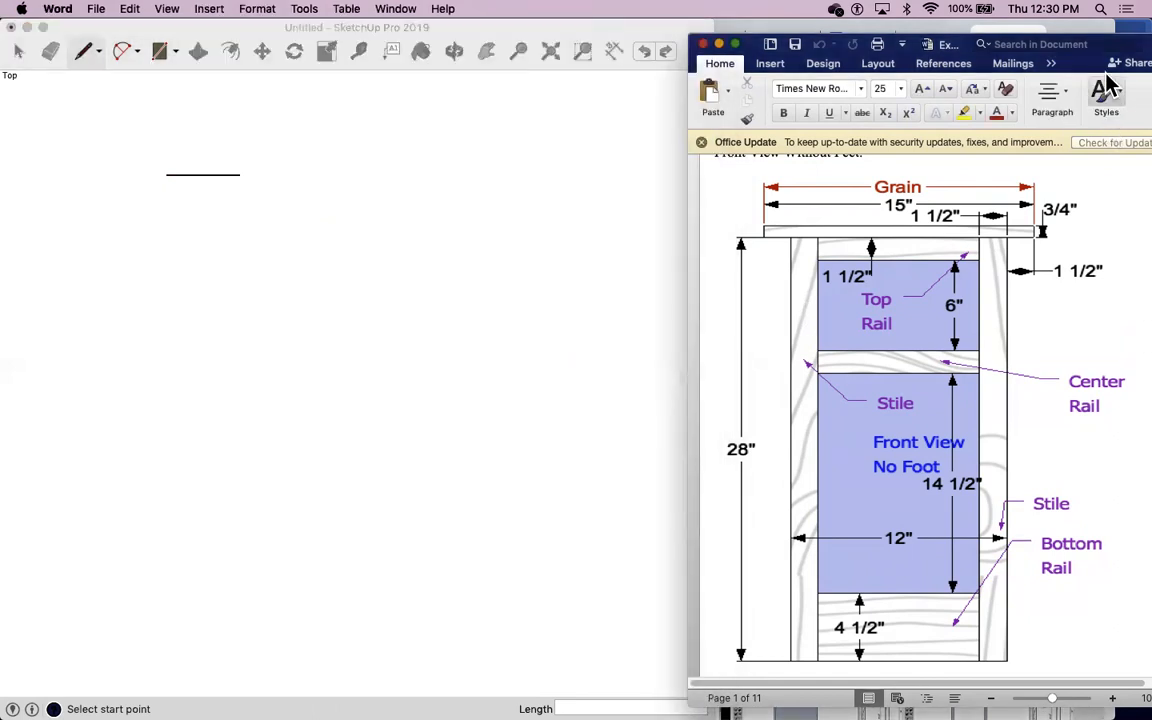
left_click_drag(982, 50, 949, 55)
left_click_drag(1141, 172, 1143, 283)
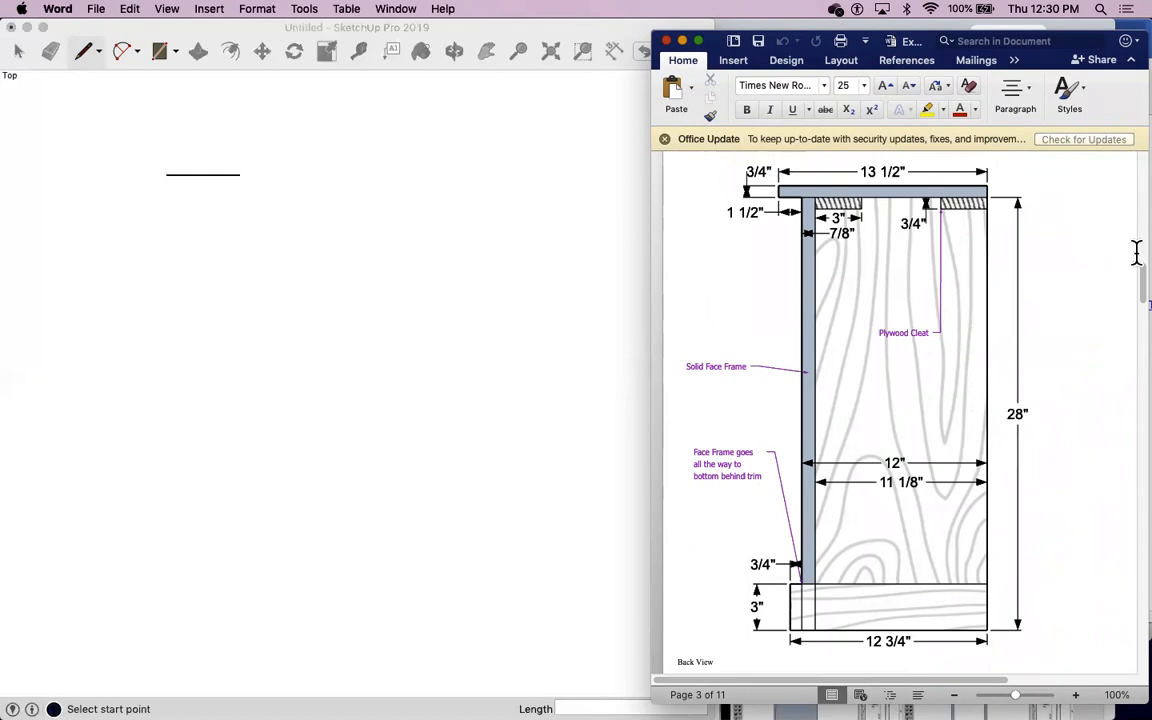
left_click_drag(1141, 280, 1144, 380)
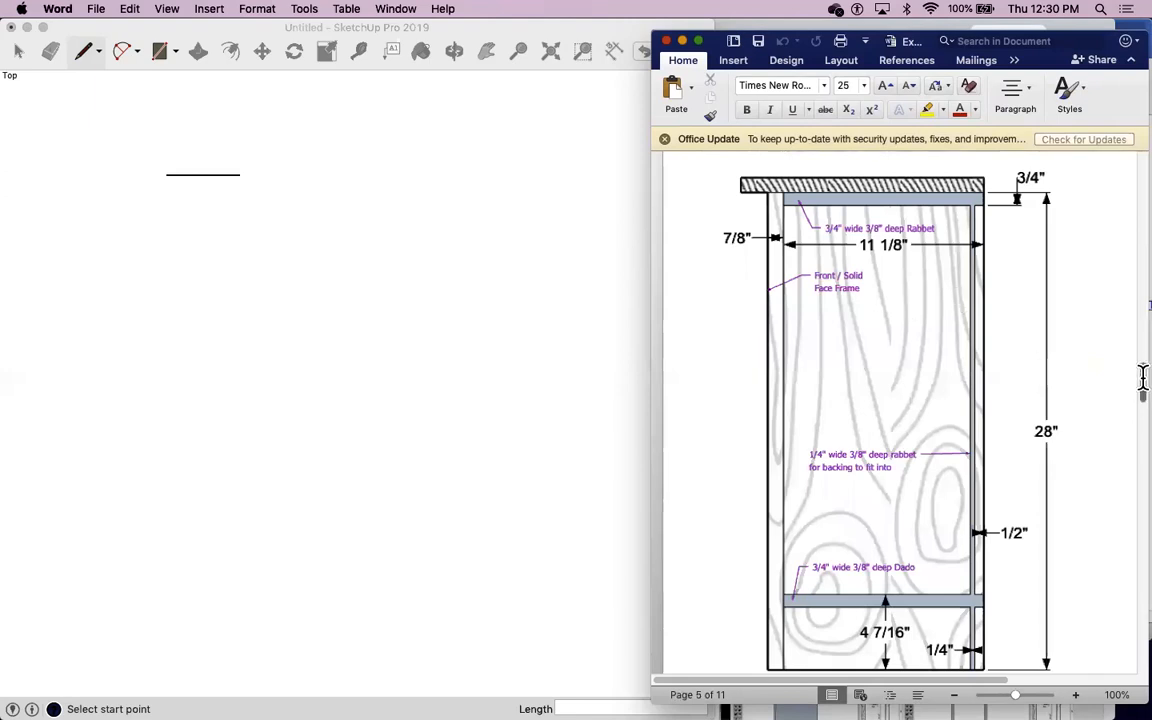
left_click_drag(1143, 380, 1127, 285)
scroll(1126, 285, "up", 2)
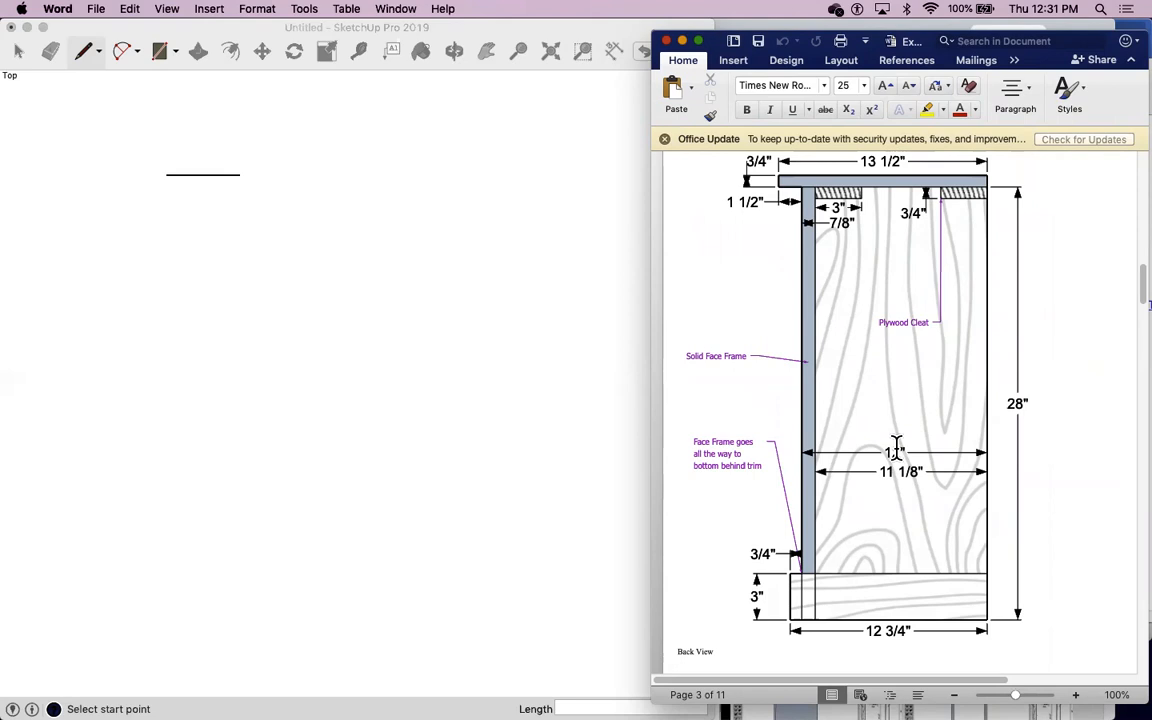
Complete the drawer outline in SketchUp as an 8" by 10" rectangle starting from the existing line's right end.
left_click(86, 51)
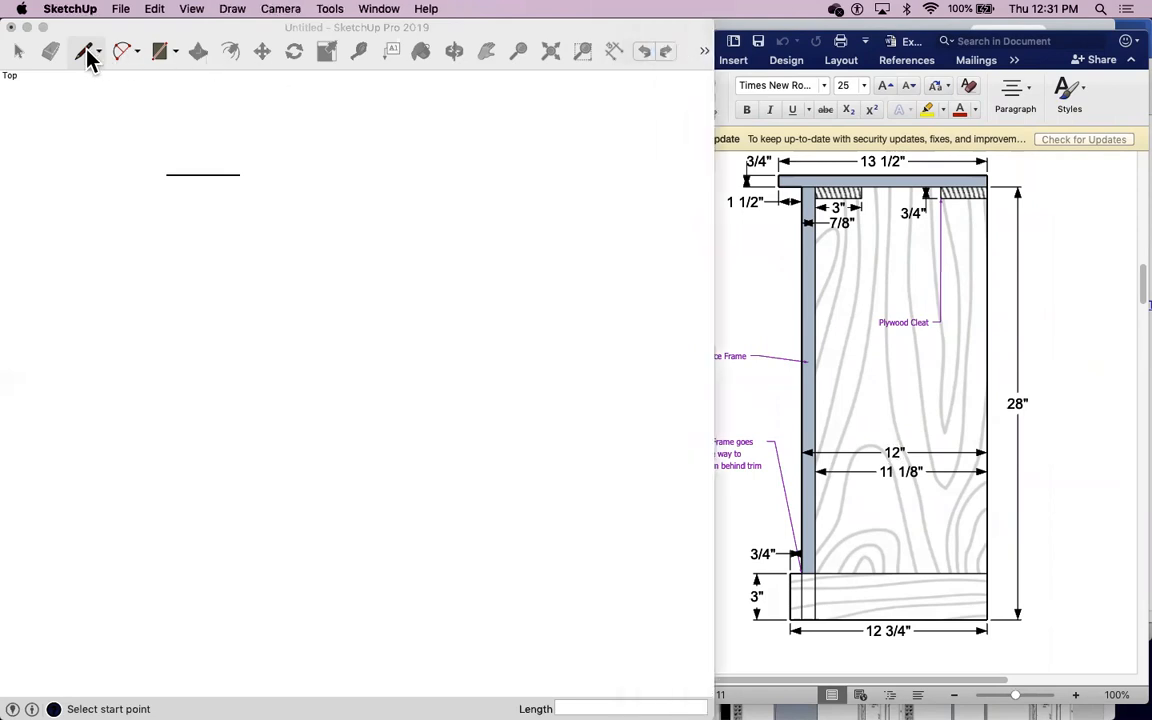
left_click(238, 175)
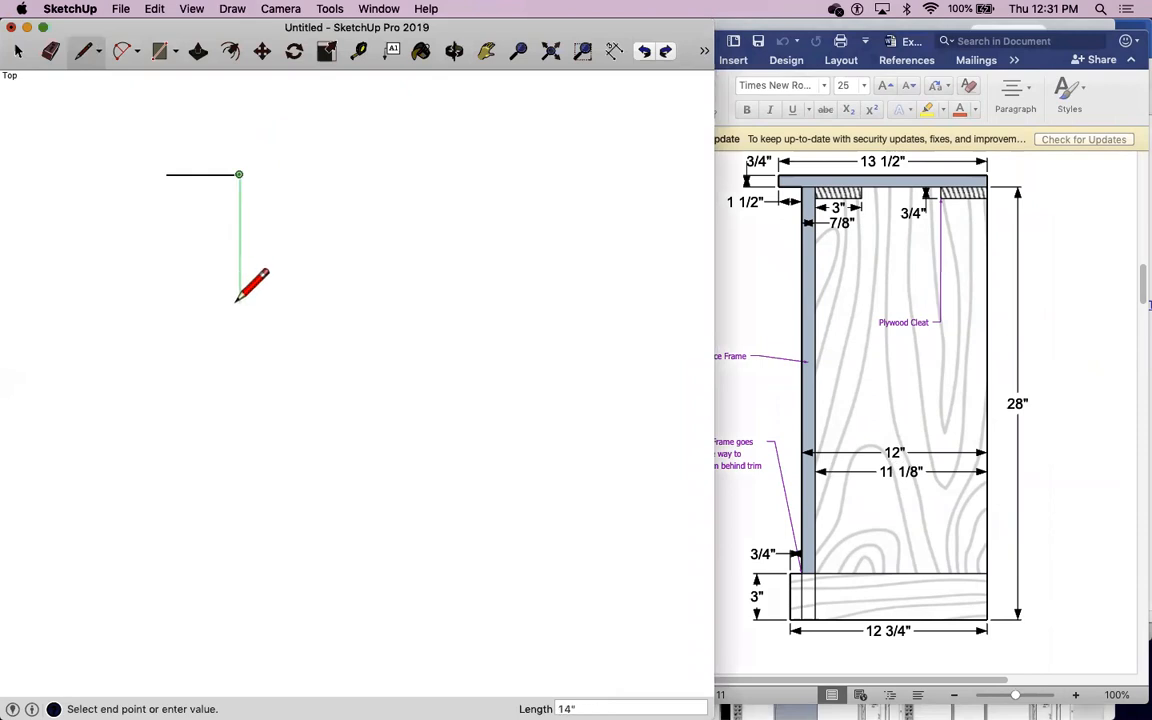
left_click(238, 266)
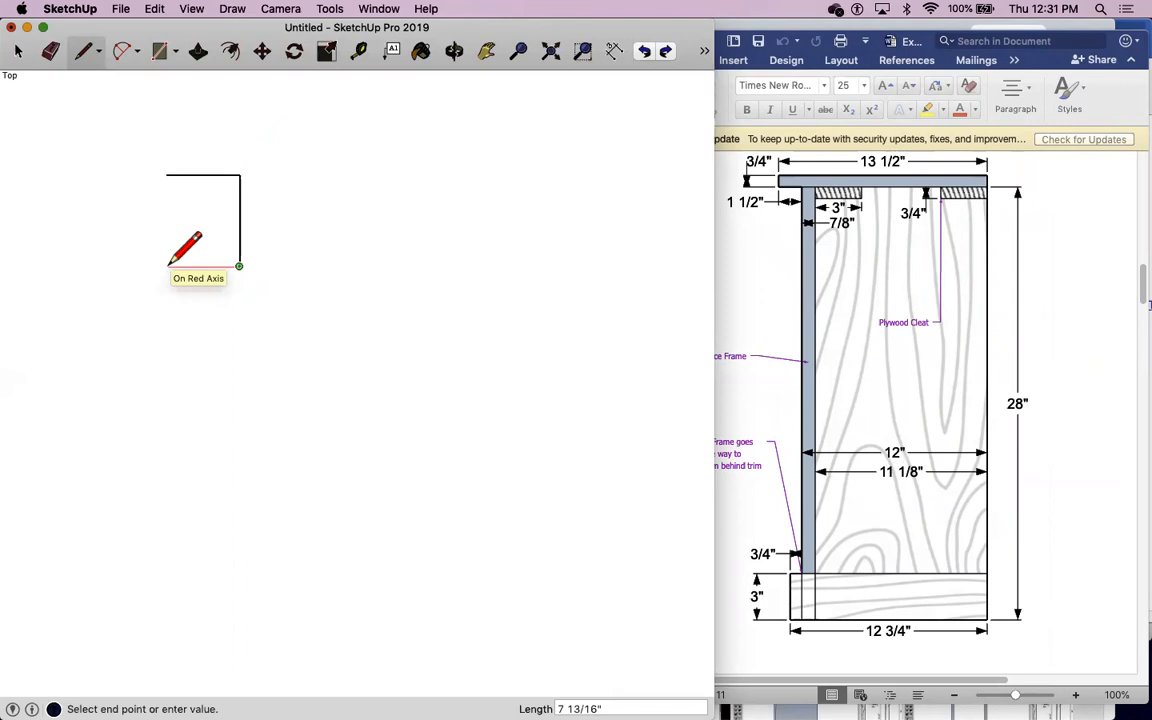
left_click(166, 266)
left_click(166, 176)
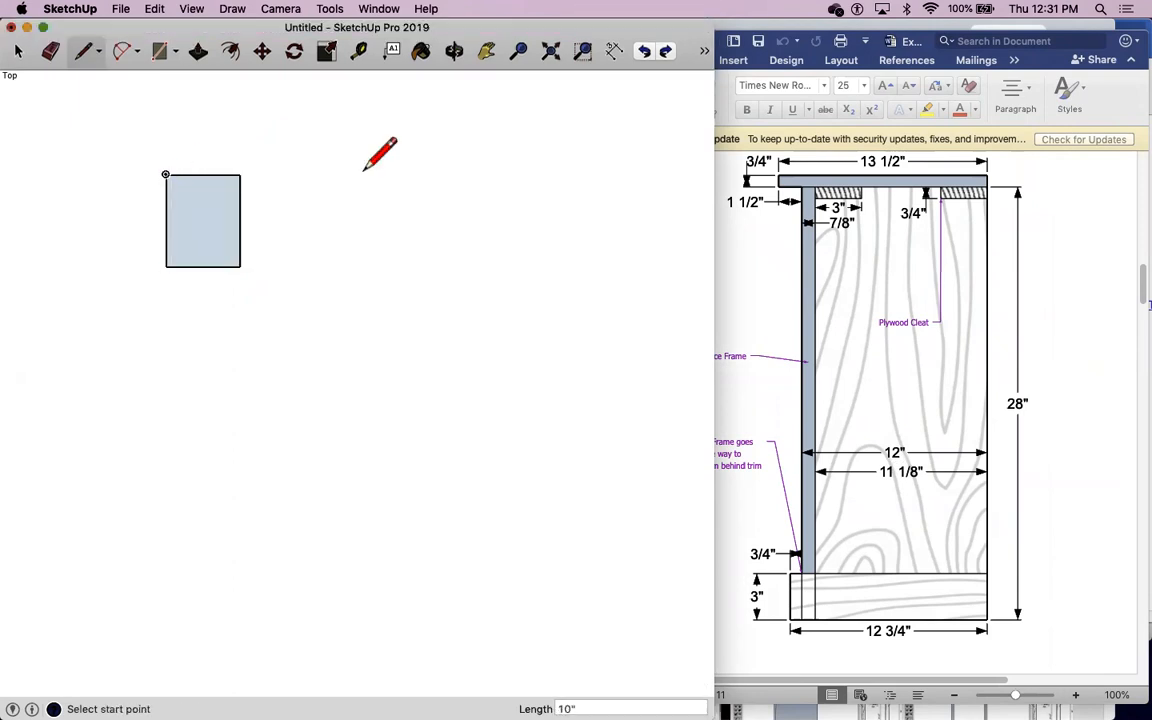
Draw a horizontal line across the full rectangle, 3/4" below its upper edge.
left_click(588, 56)
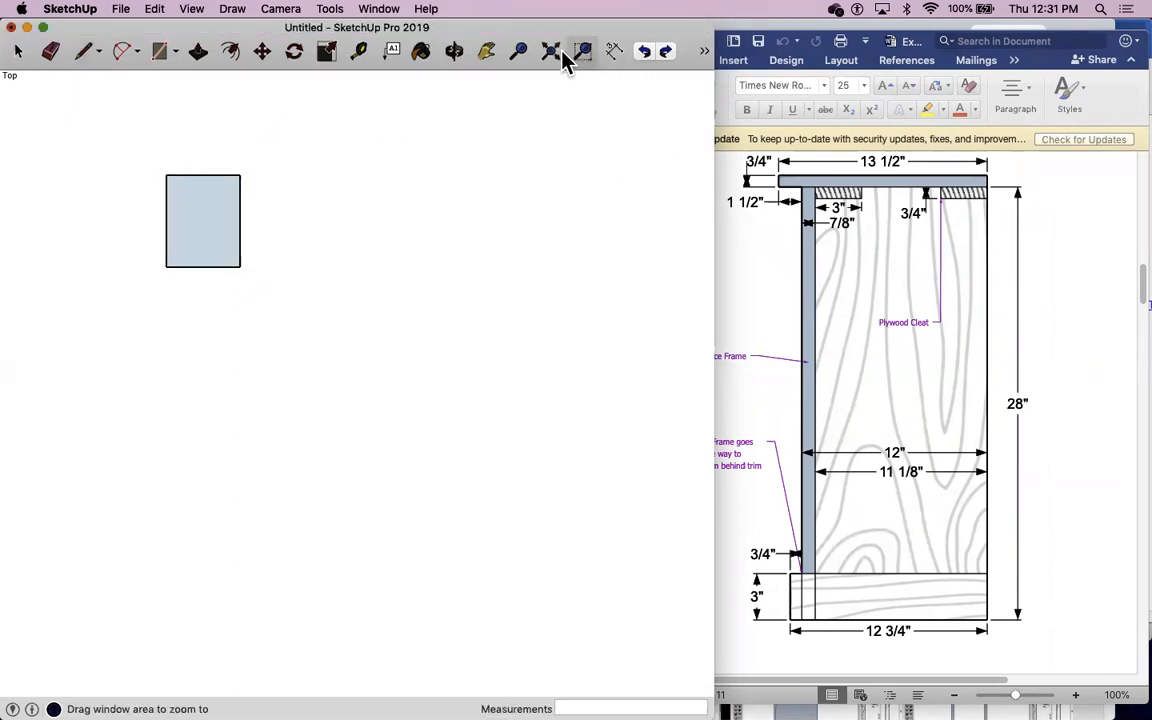
left_click(549, 52)
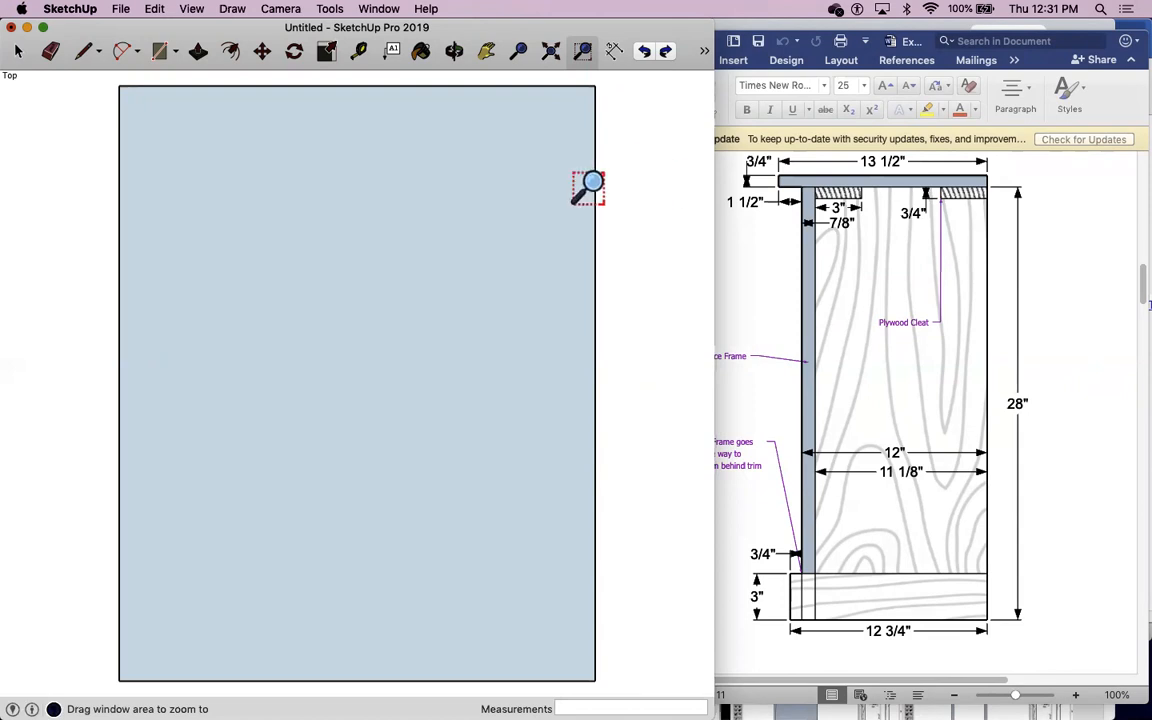
left_click(86, 52)
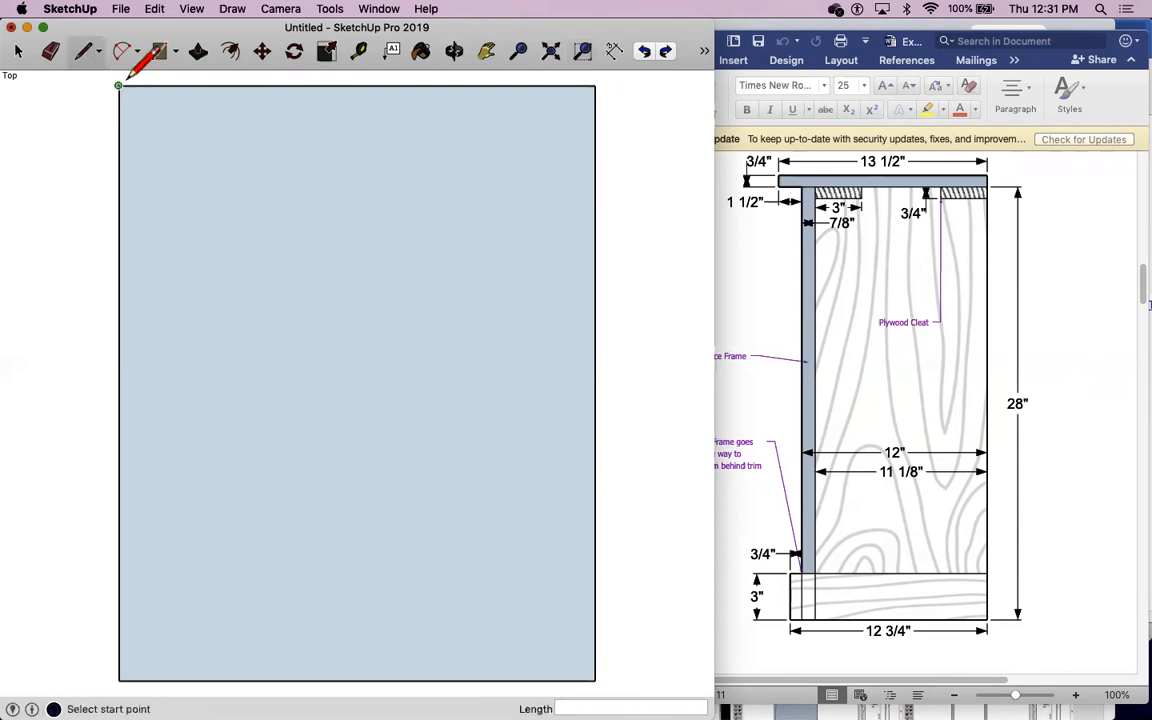
left_click(118, 85)
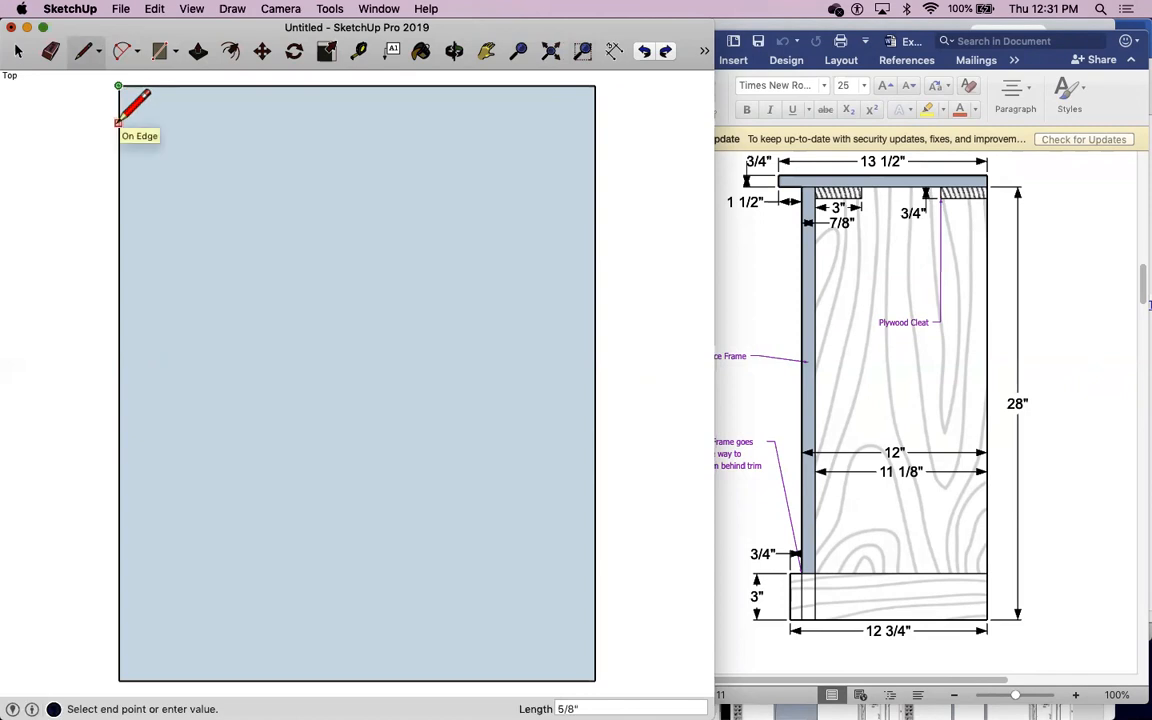
key("Return")
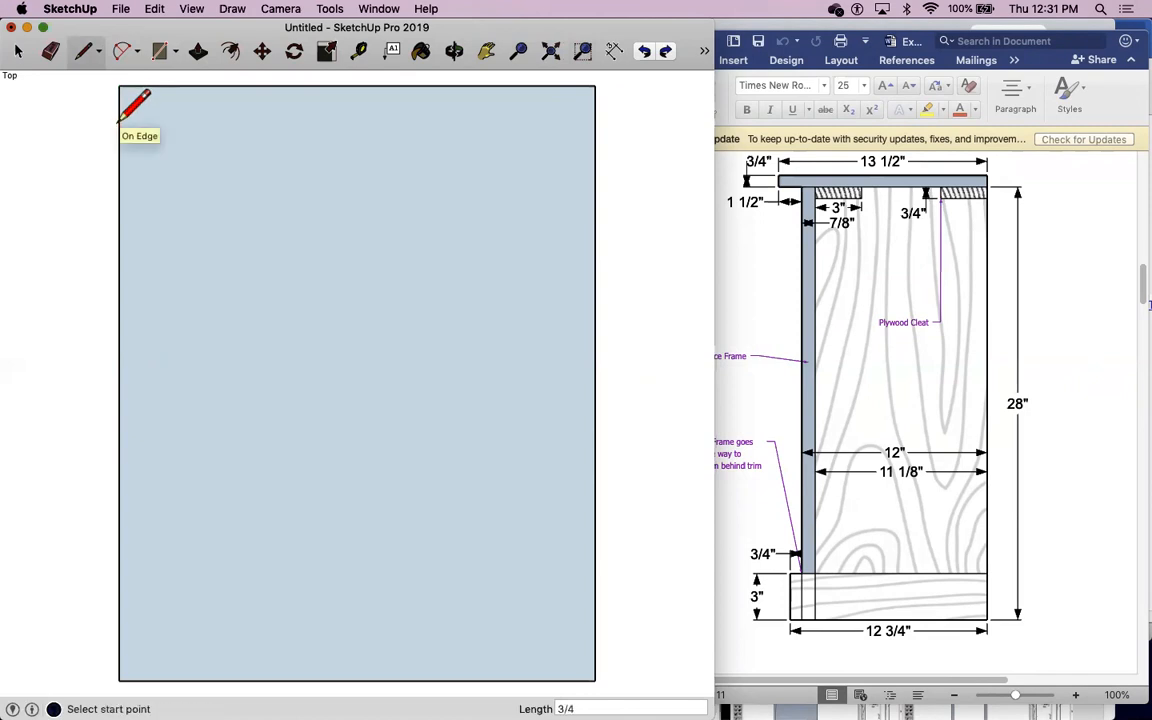
left_click(117, 130)
key("Escape")
left_click(118, 130)
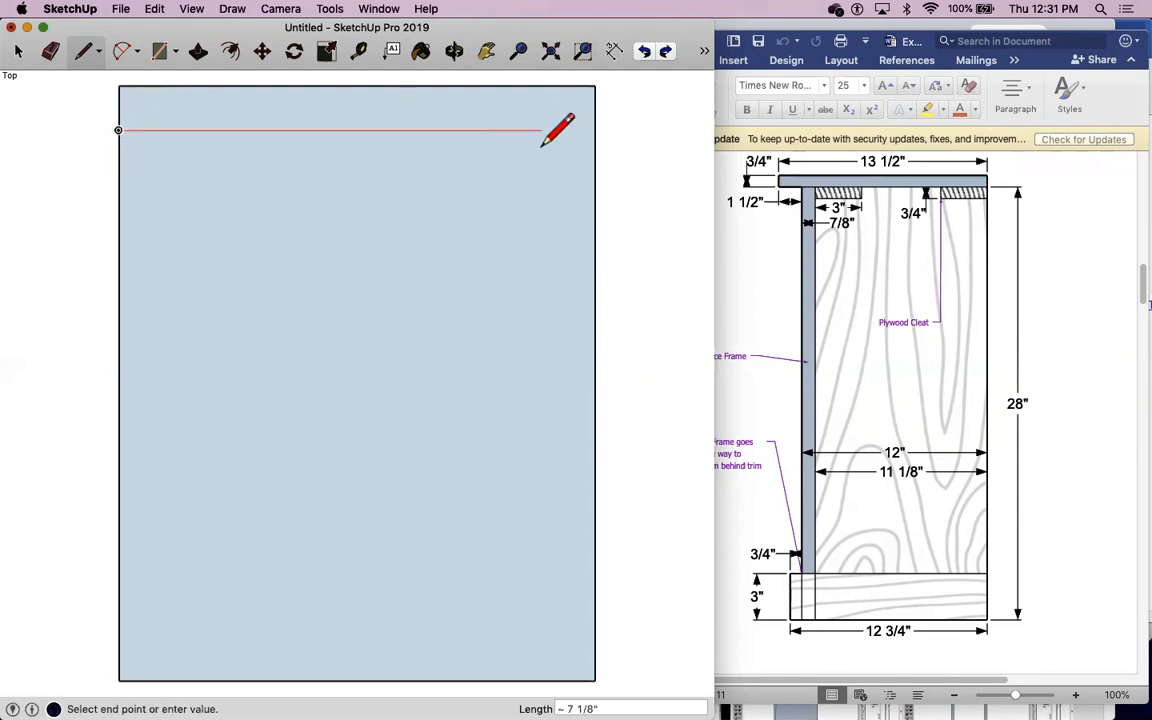
left_click(595, 130)
left_click(595, 85)
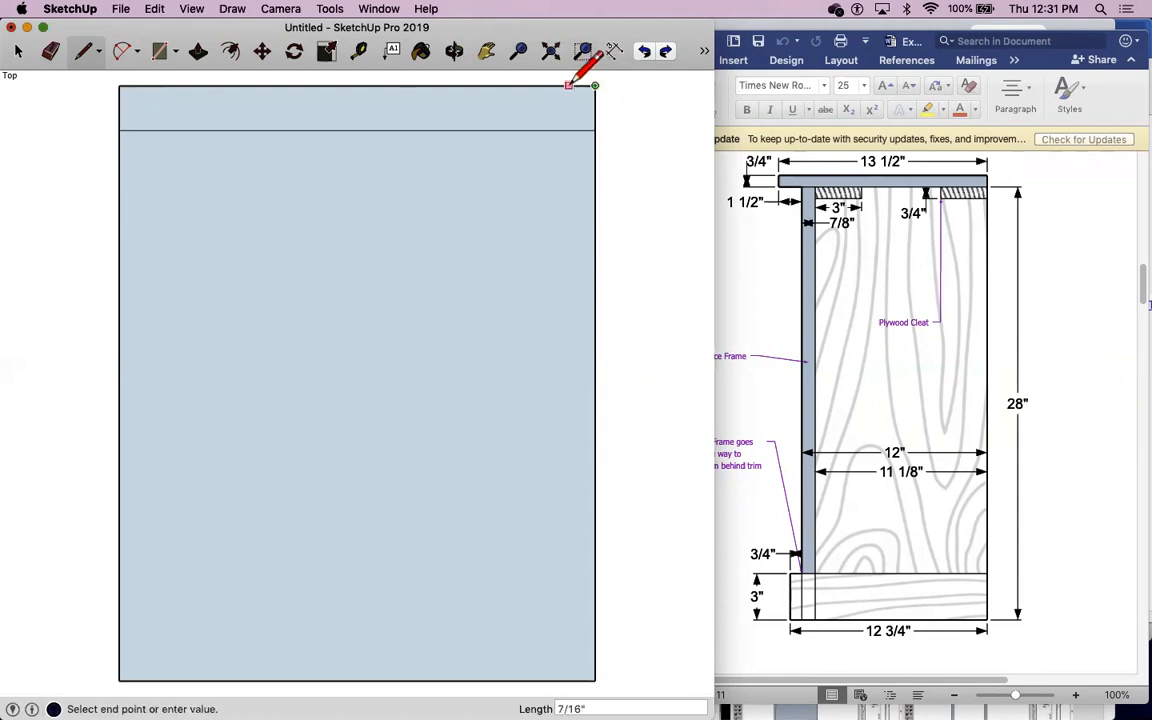
type("3")
key("Return")
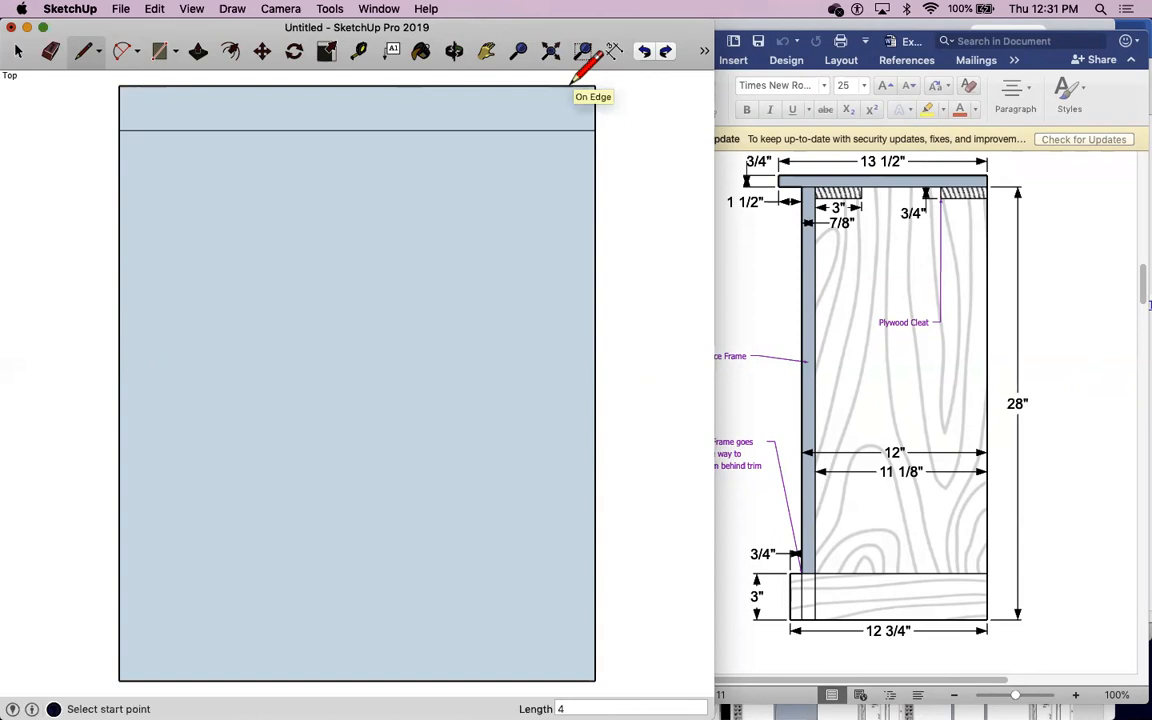
left_click(584, 51)
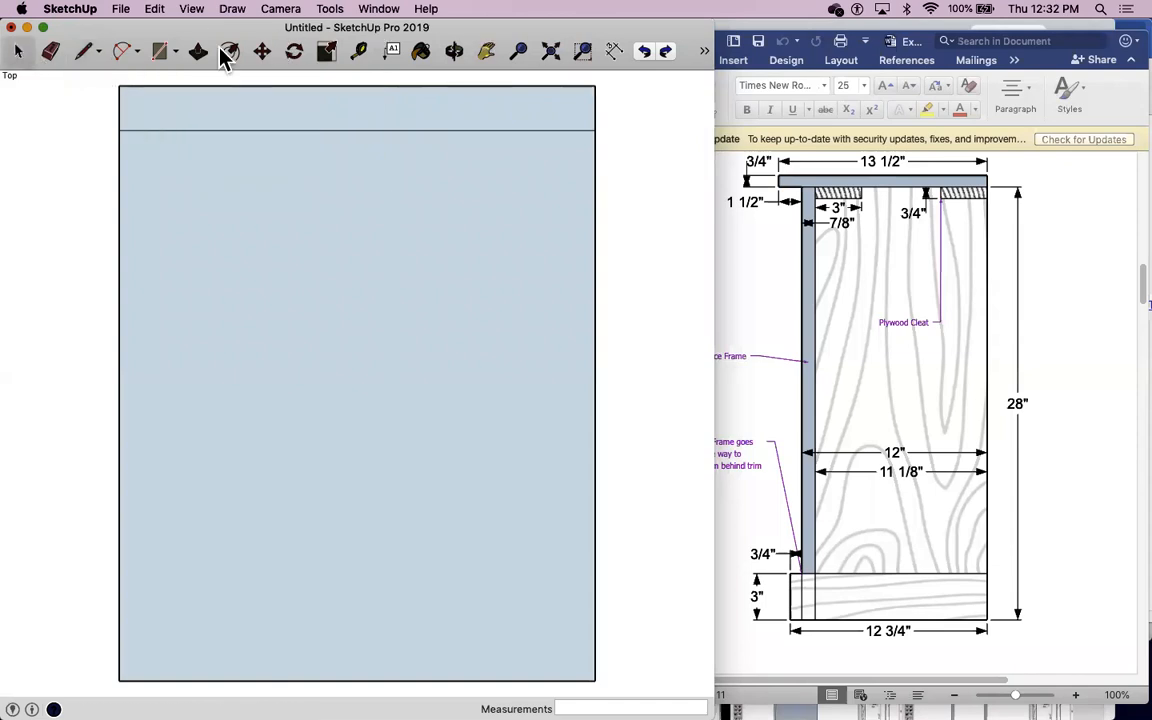
Draw a vertical line over the rectangle's full height, 3/4" in from its right edge.
left_click(83, 52)
left_click(595, 85)
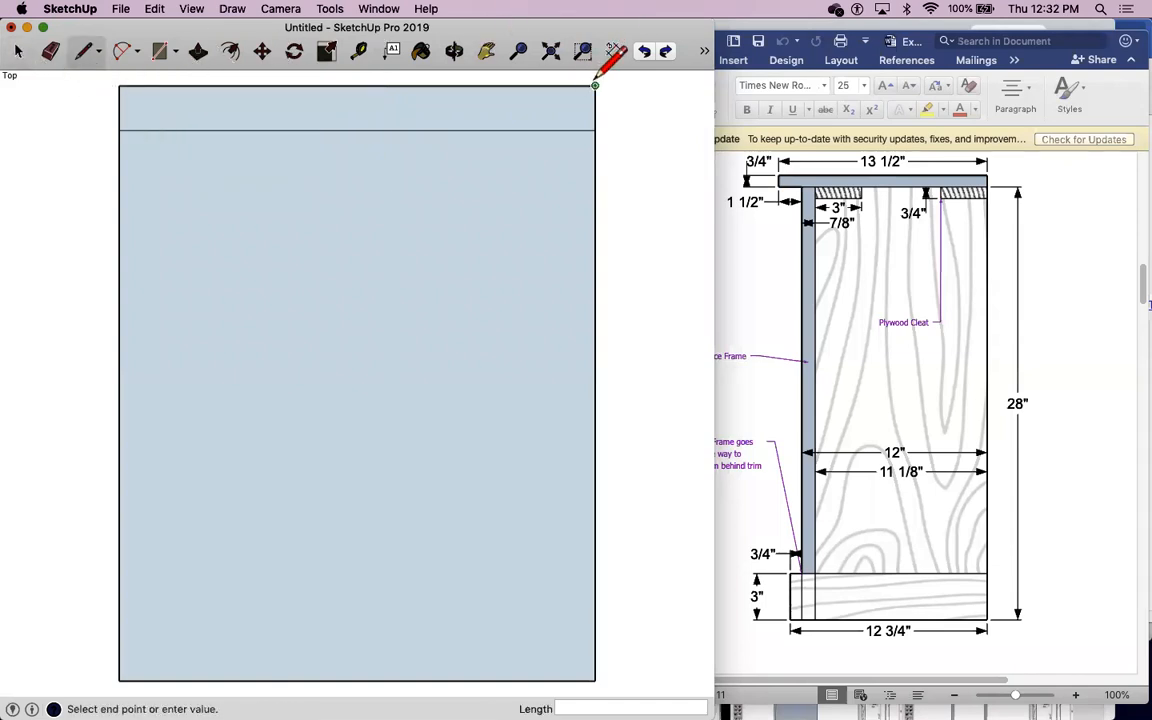
type("3/4")
key("Return")
left_click(550, 85)
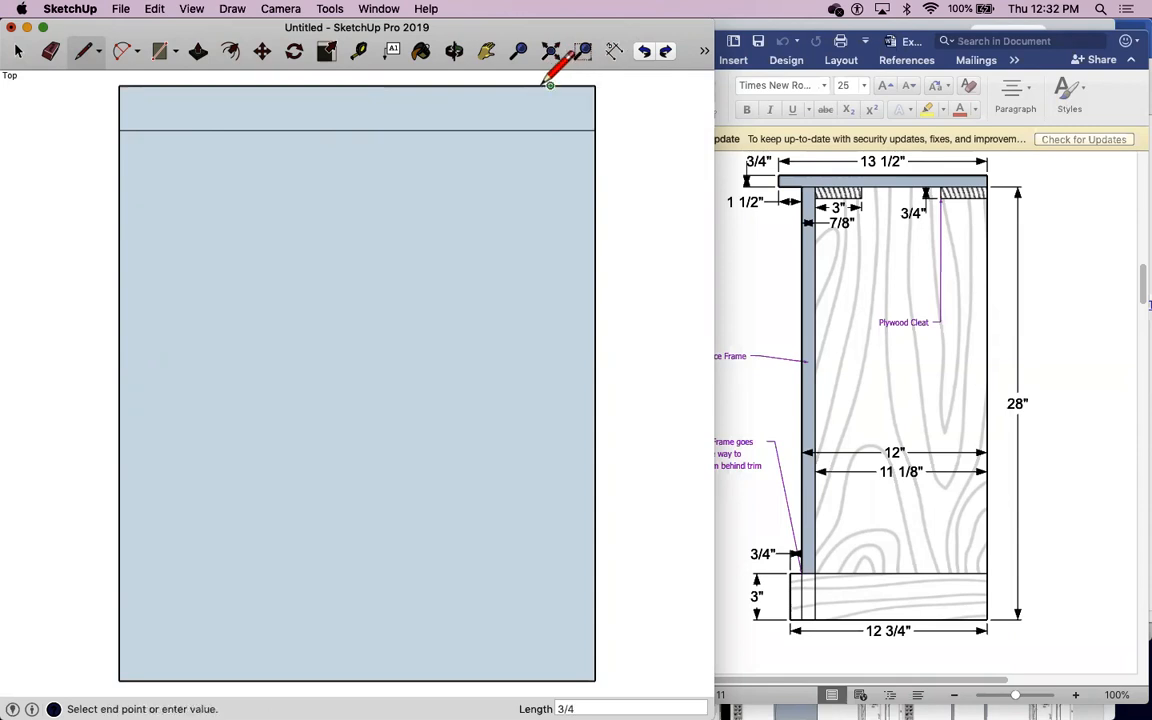
left_click(549, 681)
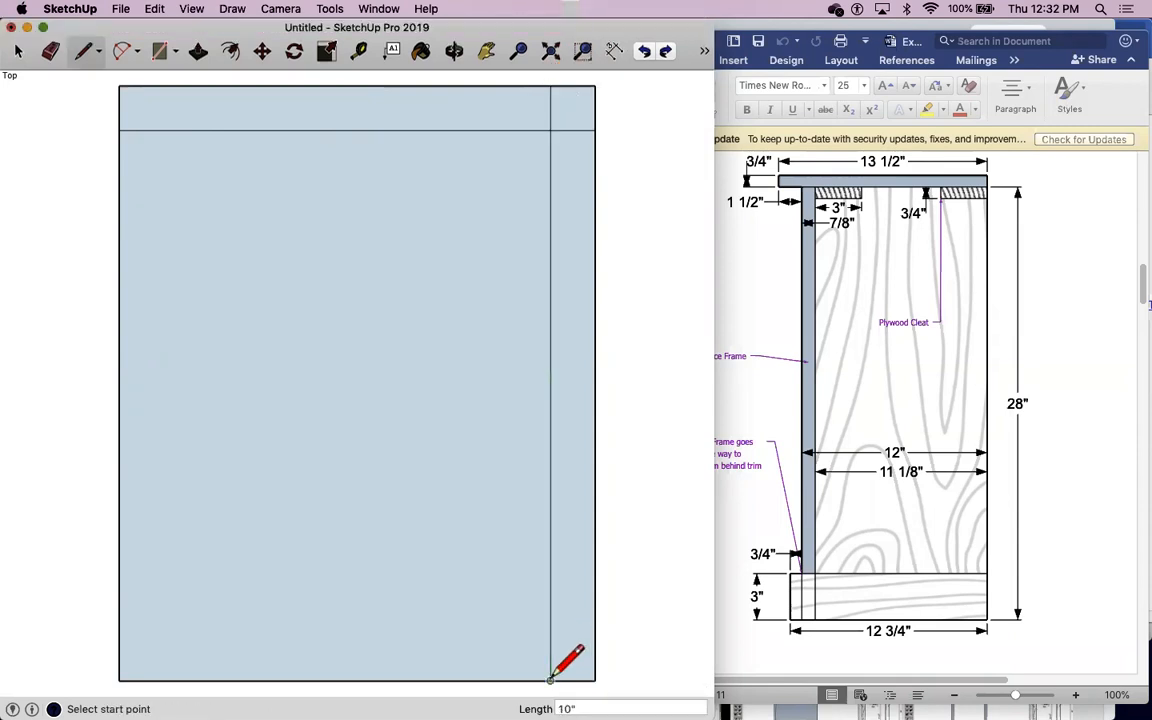
Draw a horizontal line 3/4" above the rectangle's lower edge, from the inner vertical line to the left edge.
left_click(550, 681)
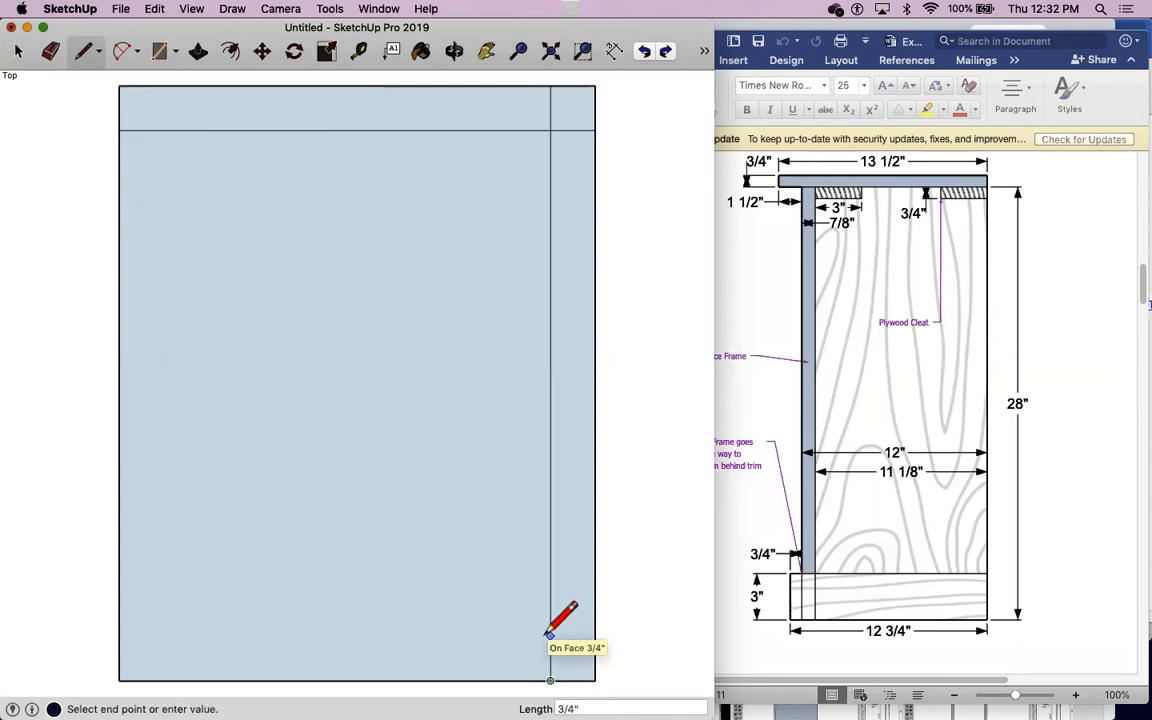
type("3/4")
key("Return")
left_click(550, 636)
left_click(119, 635)
Draw a vertical line 3/4" in from the rectangle's left edge, between the two inner horizontal lines.
left_click(119, 636)
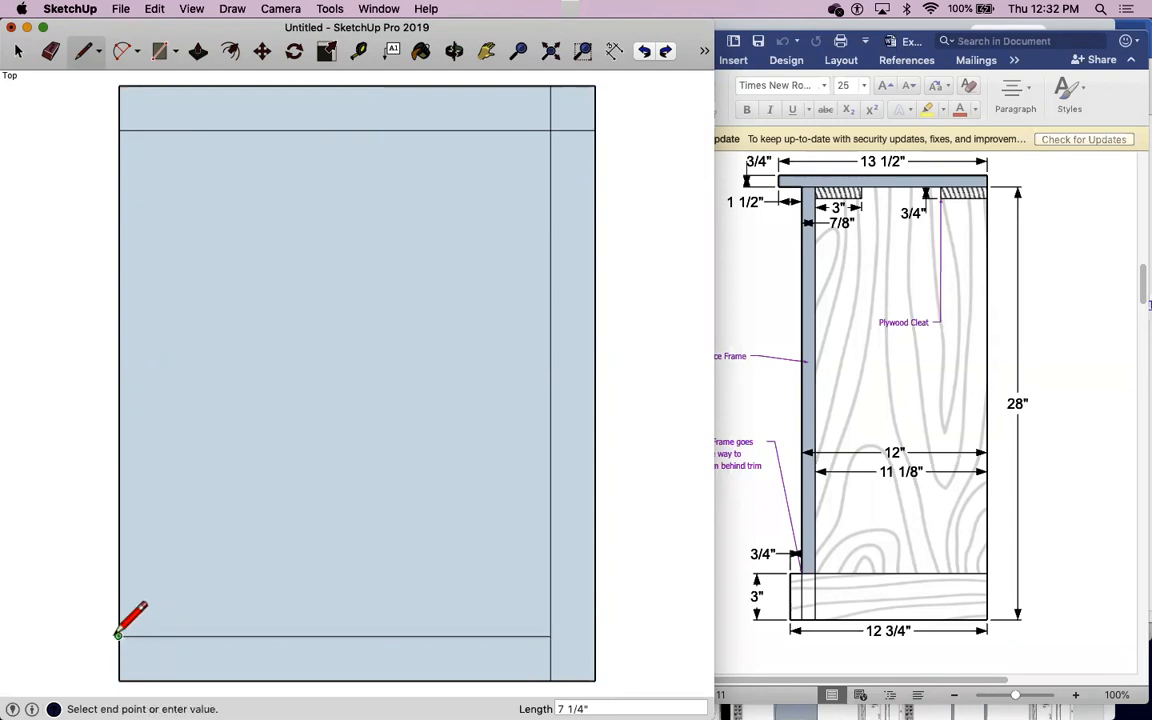
type("3/4")
key("Return")
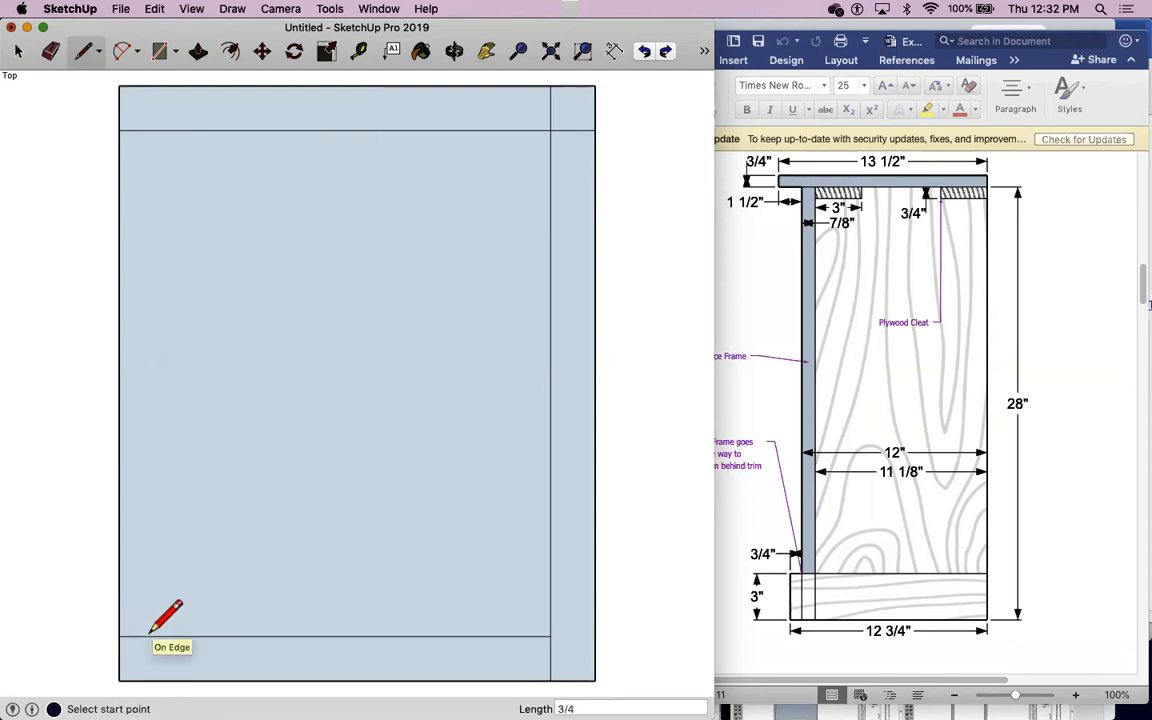
left_click(163, 636)
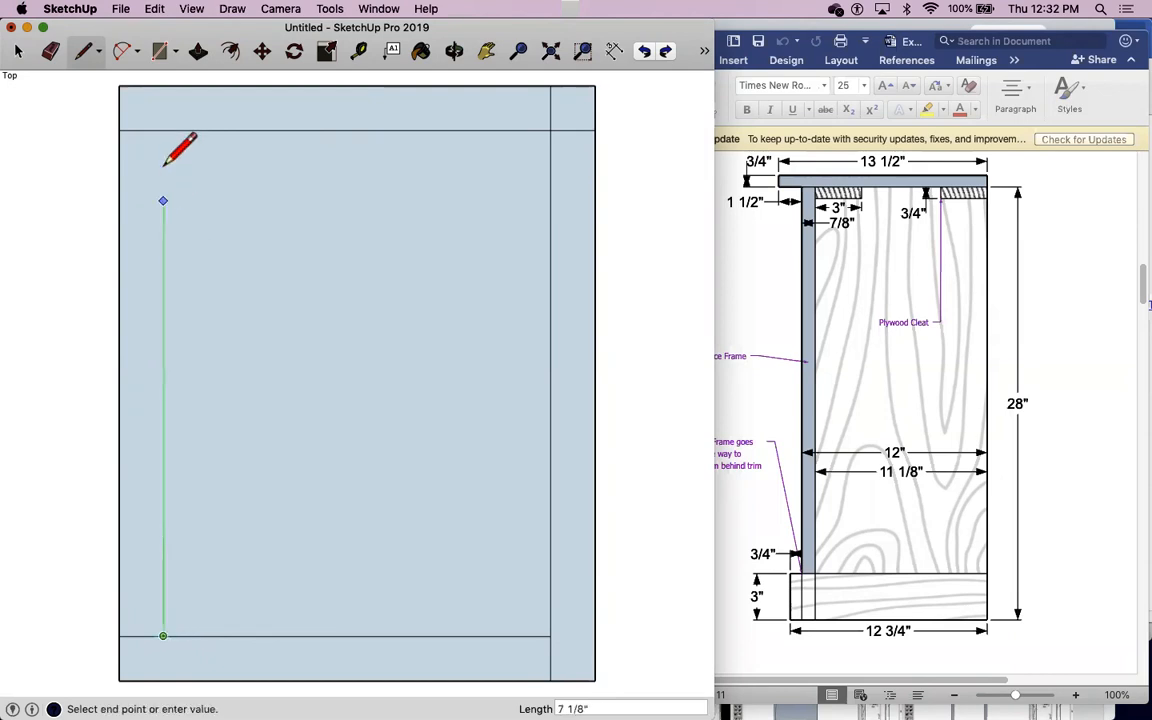
left_click(163, 130)
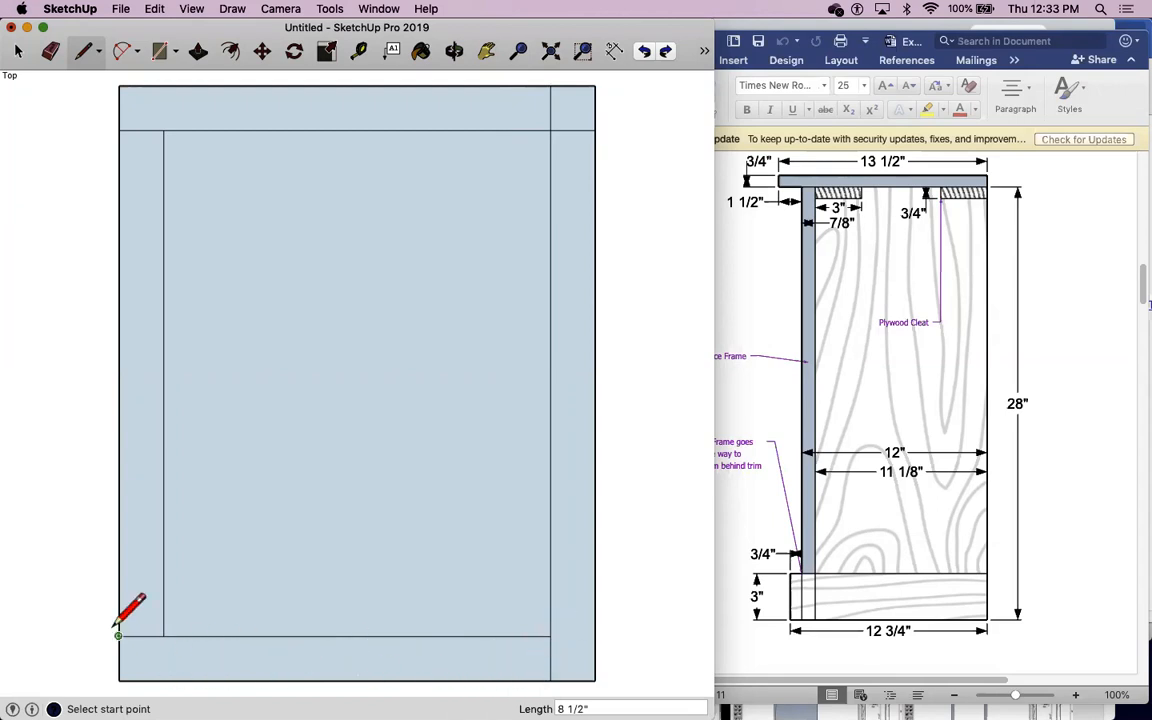
Switch to the Word plans and find the Drawer Top View drawing.
left_click(1138, 287)
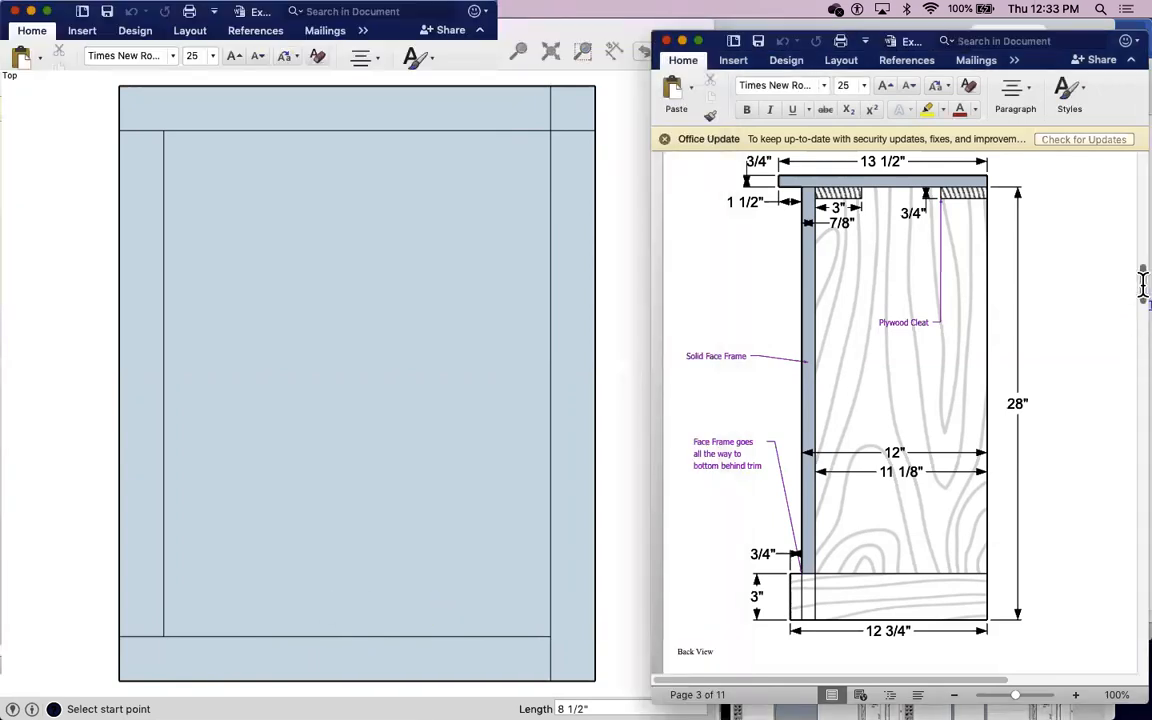
mouse_move(1142, 284)
left_mouse_down()
mouse_move(1143, 497)
mouse_move(1113, 431)
left_mouse_up()
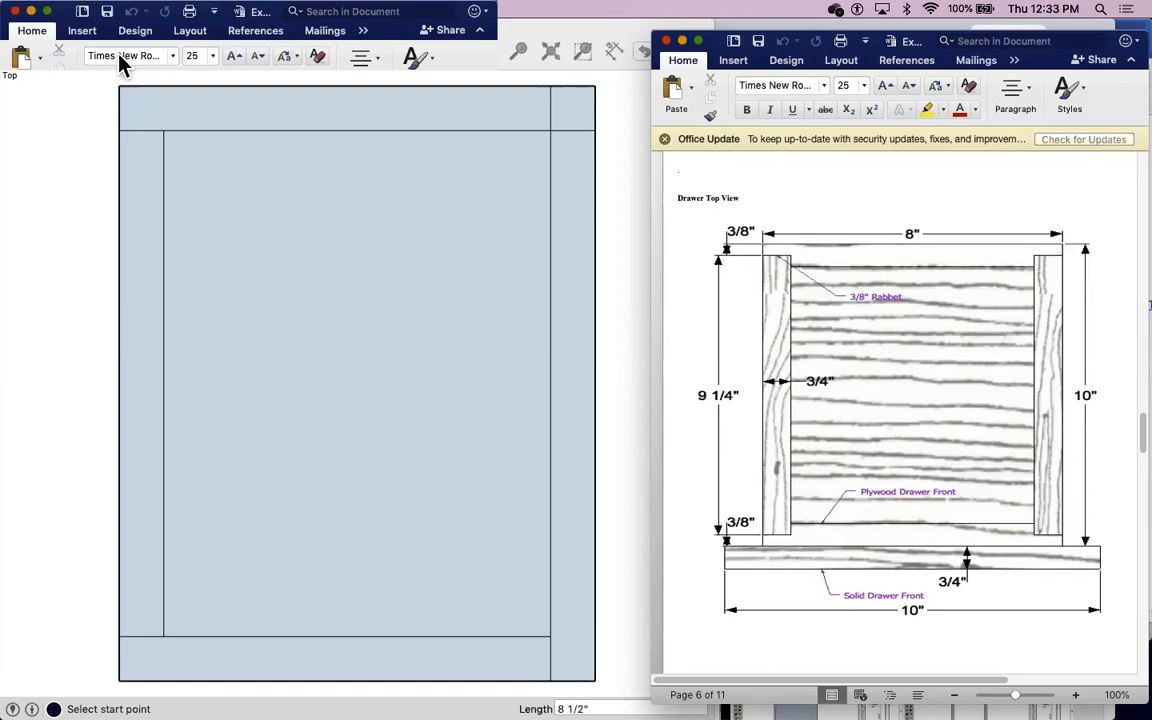
Back in SketchUp, extend the lower inner horizontal line 3/4" to the rectangle's right edge.
left_click(74, 47)
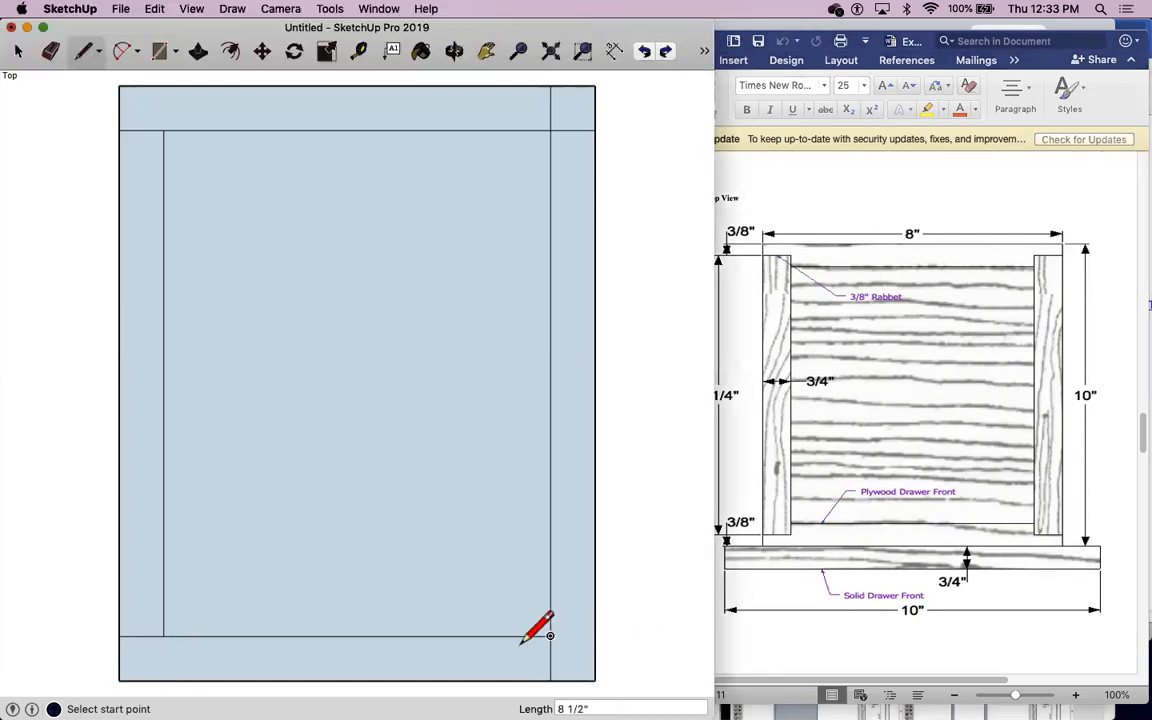
left_click(550, 635)
left_click(595, 634)
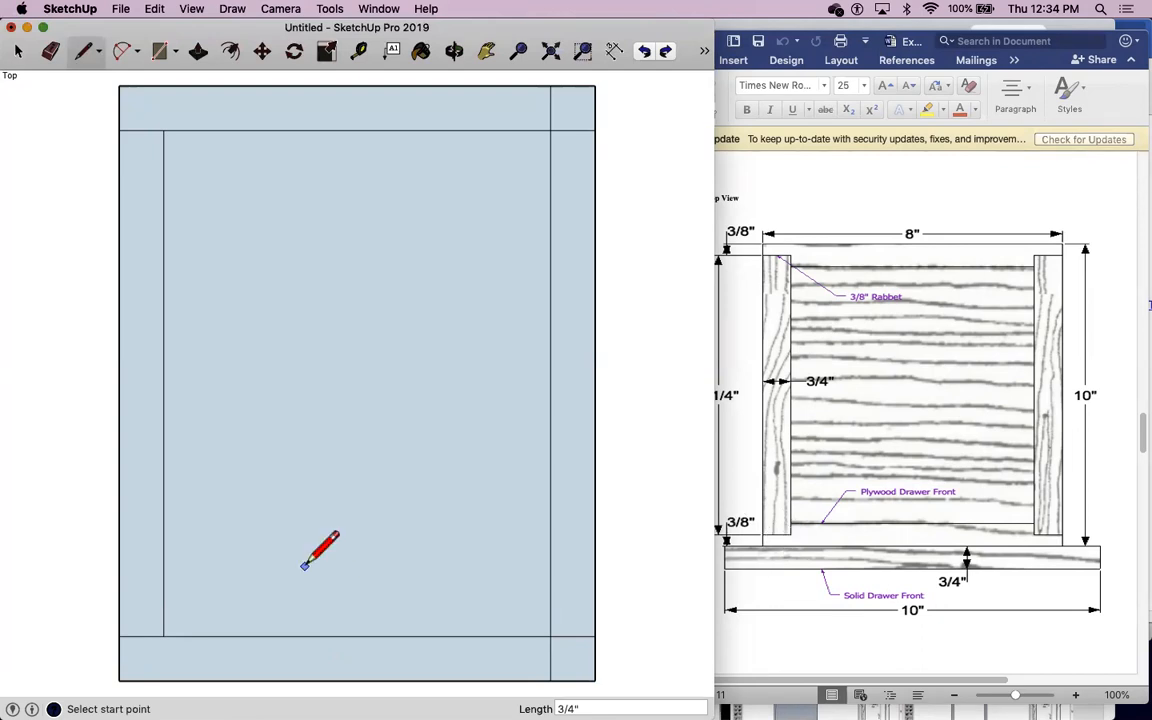
Extend the left side piece 3/8" down into the lower strip with a 3/4" end line, and erase its old end line.
left_click(163, 634)
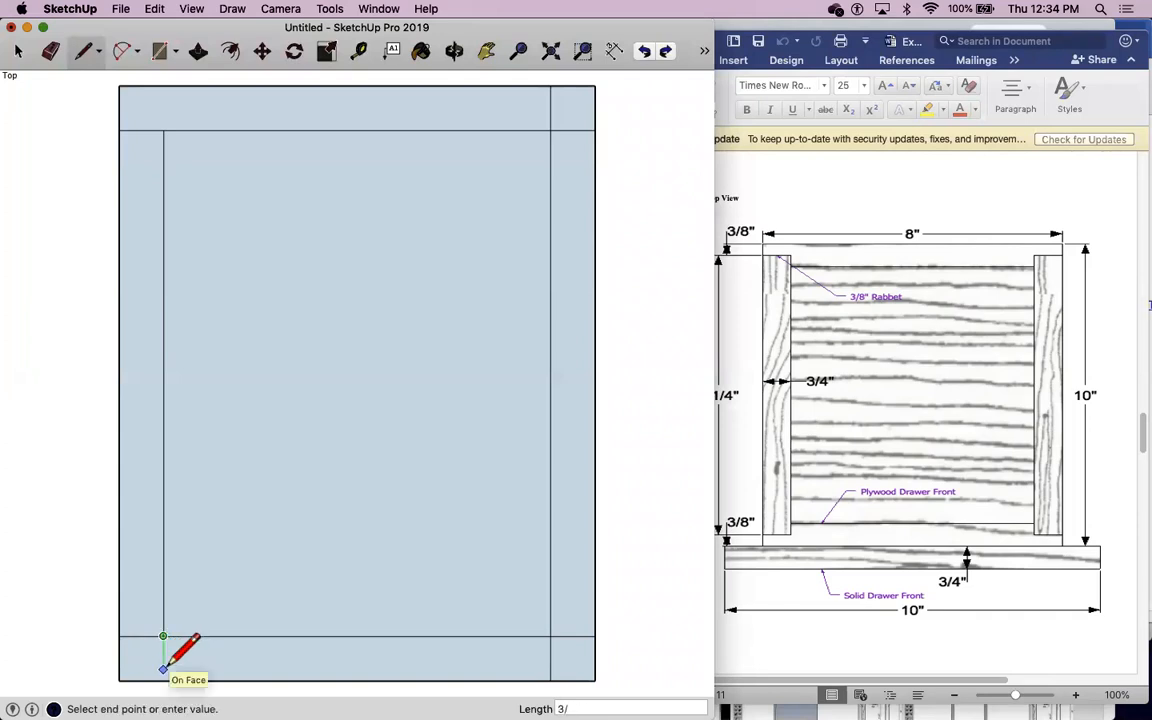
left_click(163, 658)
left_click(119, 658)
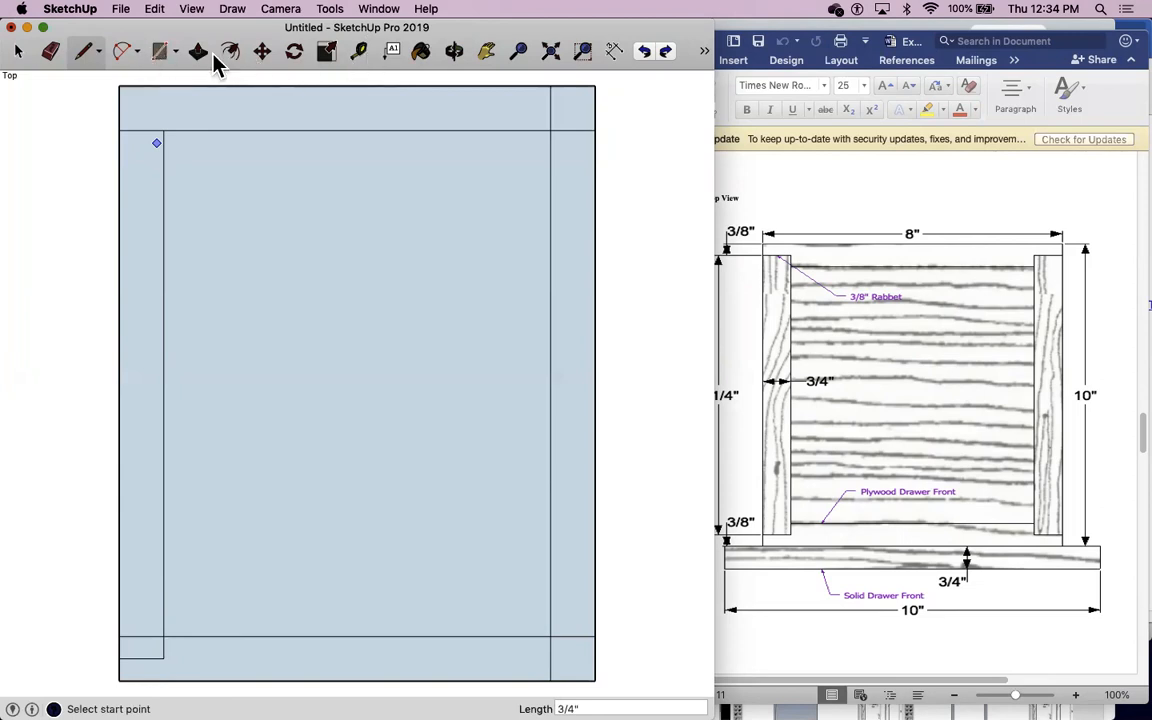
left_click(50, 60)
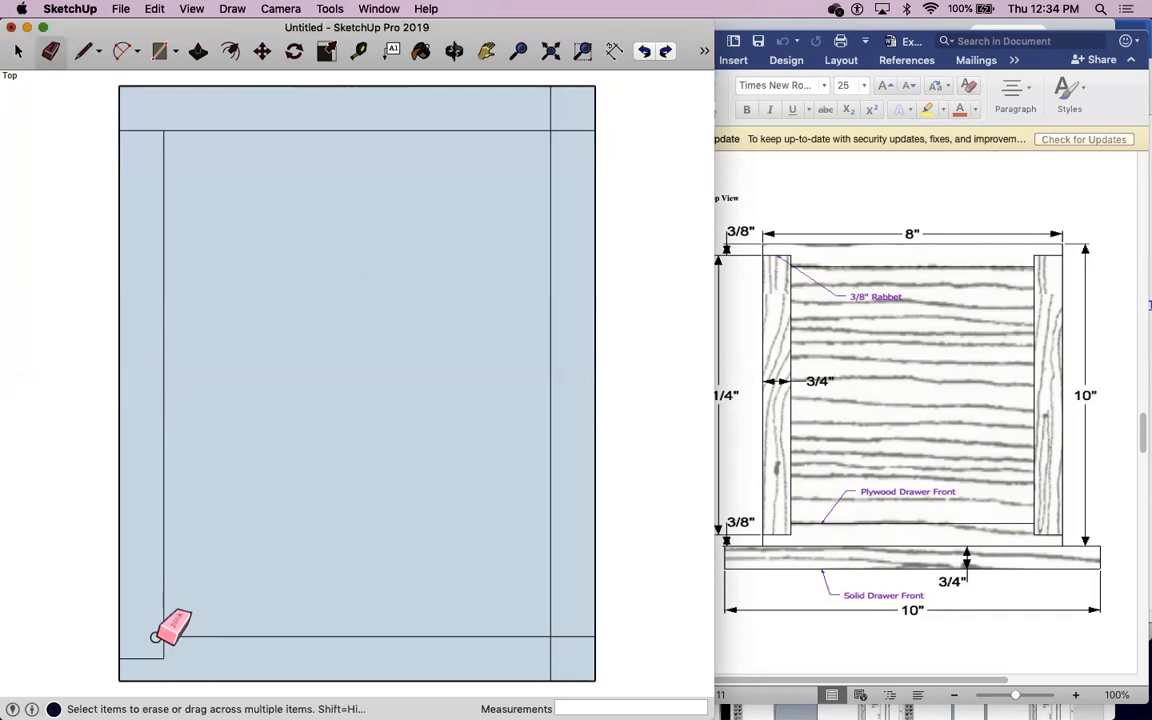
Extend the left side piece's inner line 3/8" up into the upper strip and close it with a 3/4" line to the left edge.
left_click(85, 51)
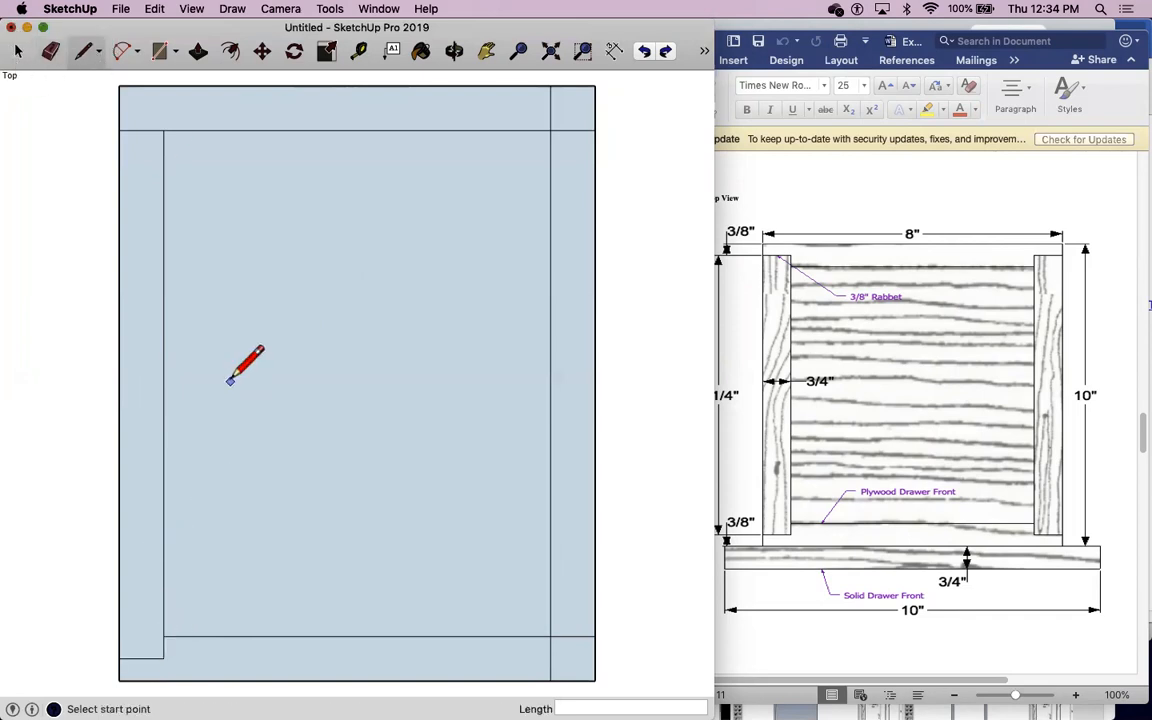
left_click(164, 129)
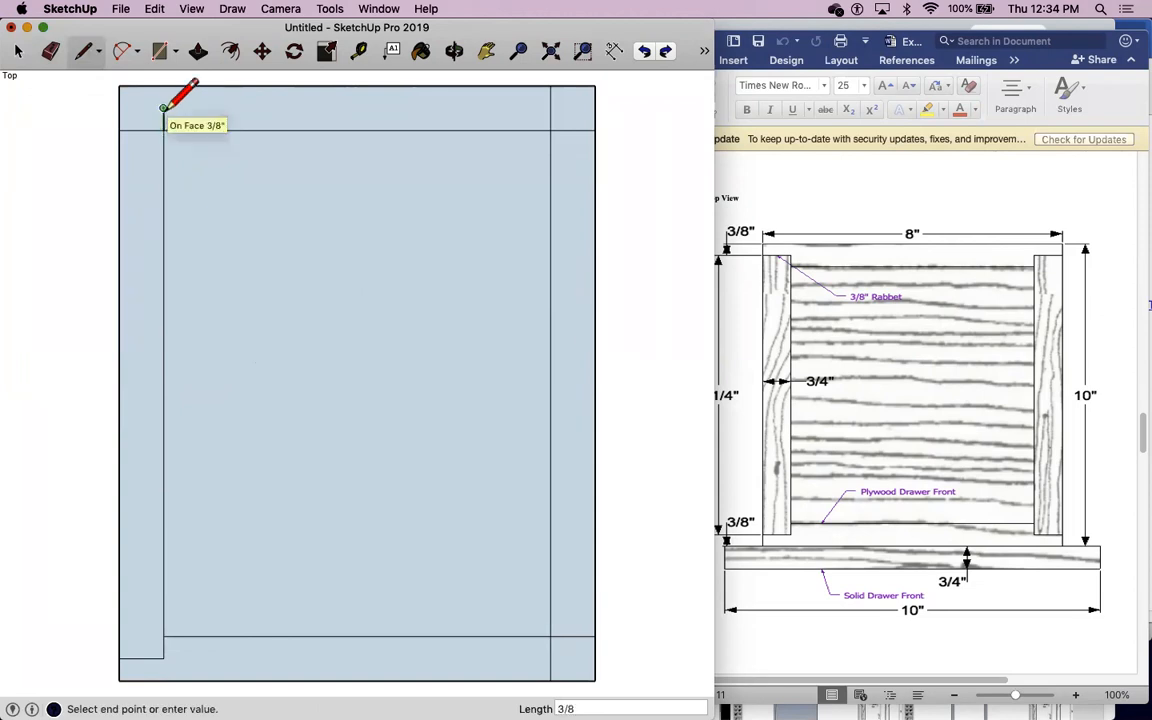
left_click(164, 108)
left_click(119, 108)
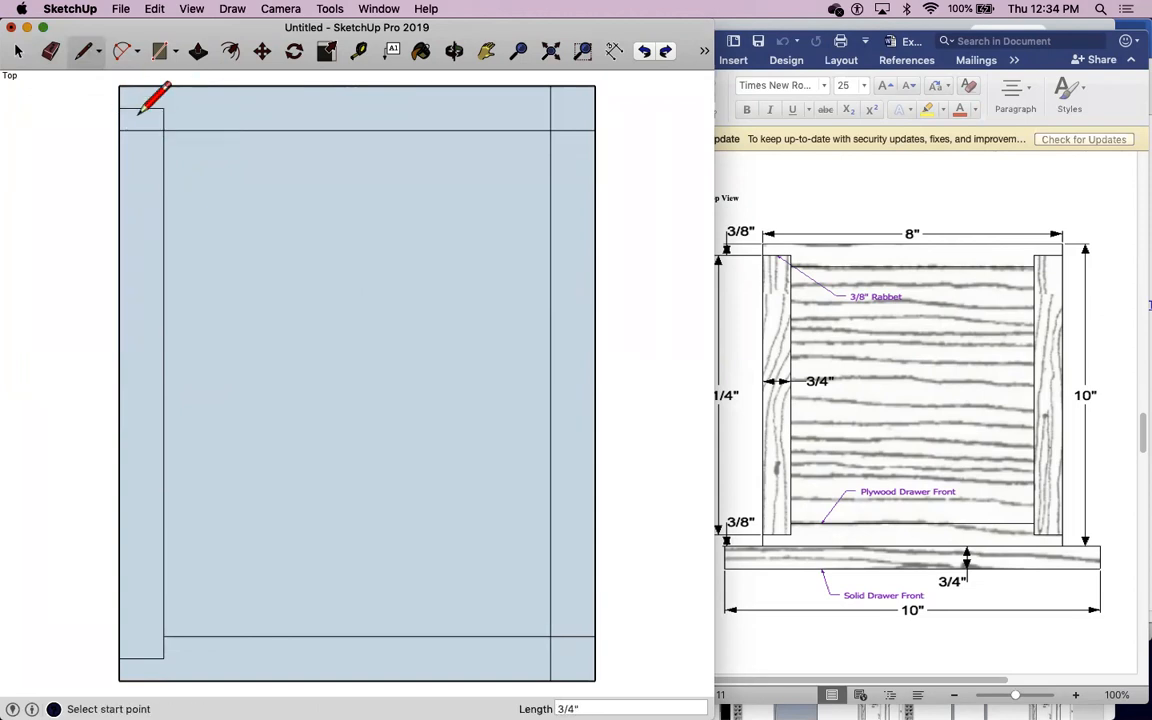
Draw a 3/4" horizontal rabbet line to the right edge, 3/8" below the lower inner line.
left_click(550, 635)
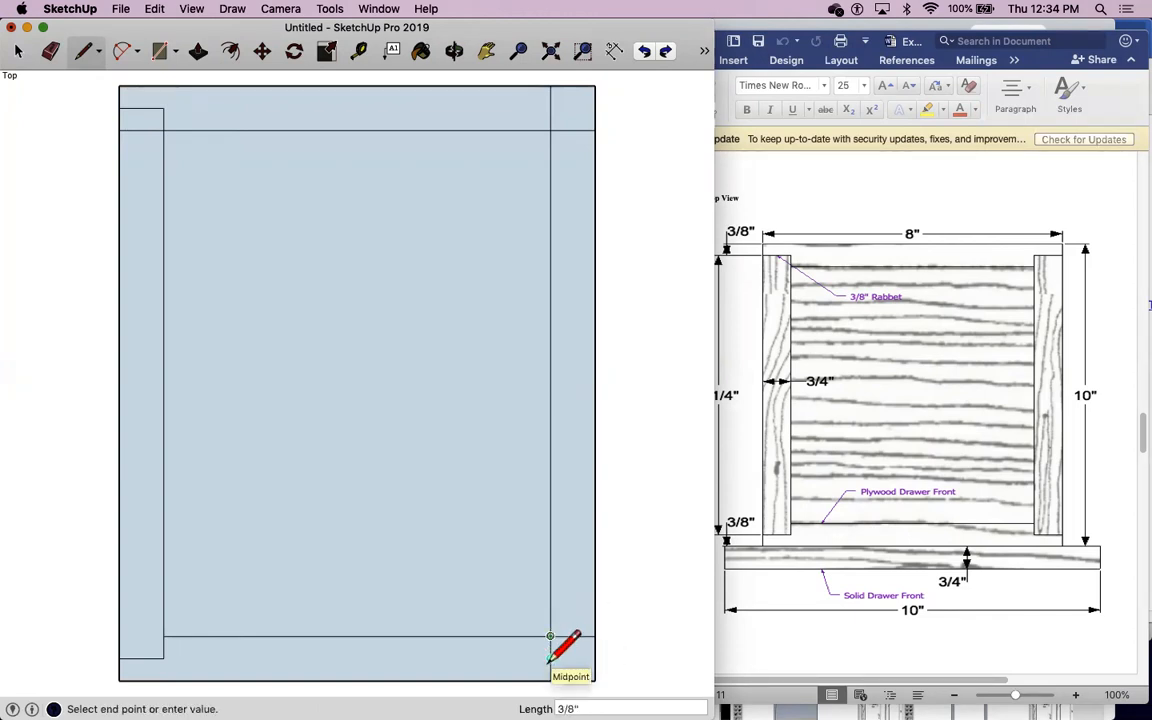
left_click(550, 658)
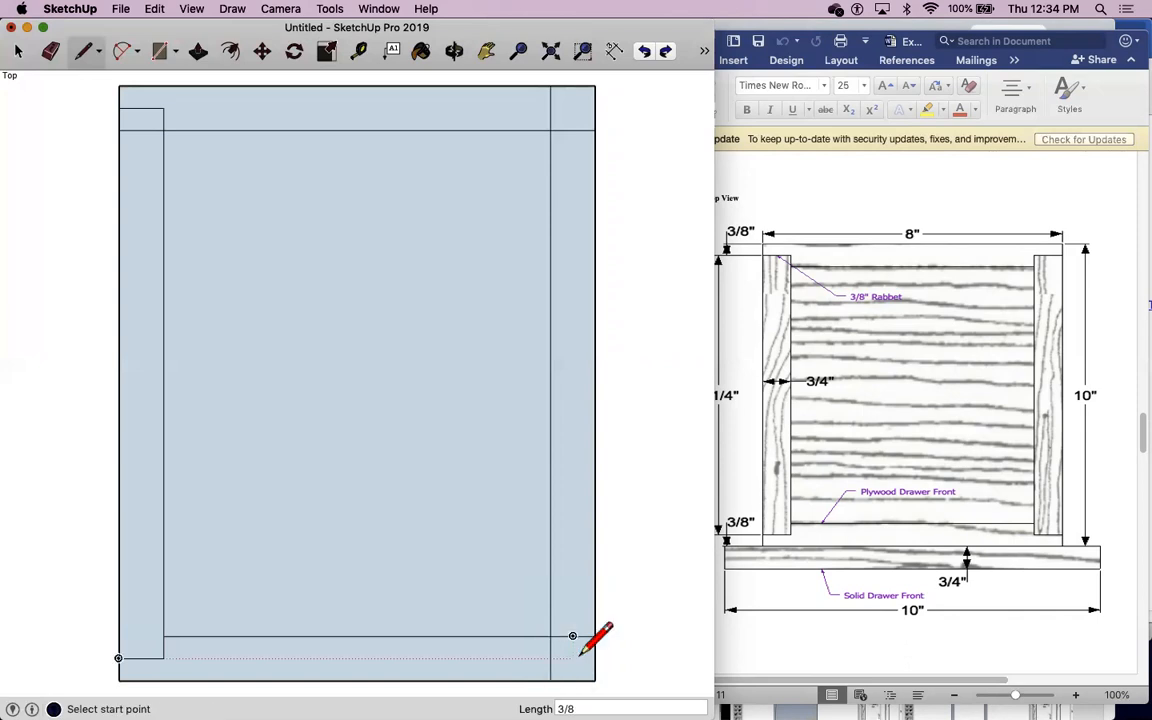
left_click(550, 658)
left_click(595, 658)
Draw a 3/4" horizontal rabbet line to the right edge, 3/8" above the upper inner line.
left_click(550, 130)
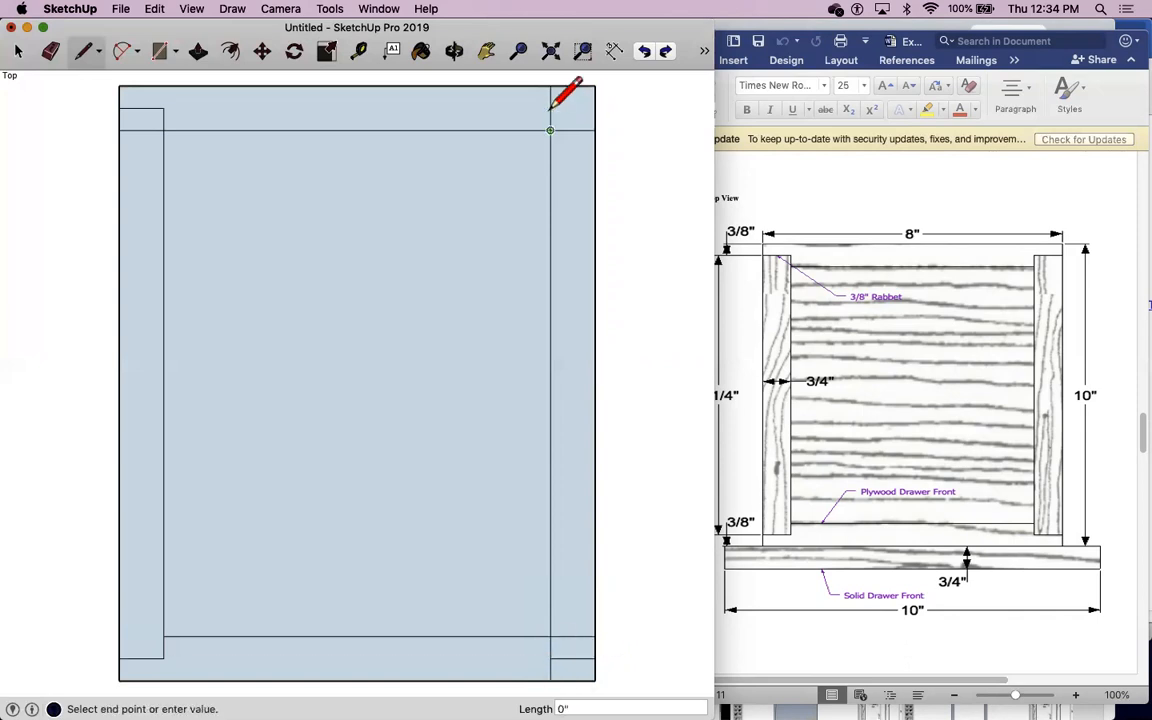
left_click(550, 107)
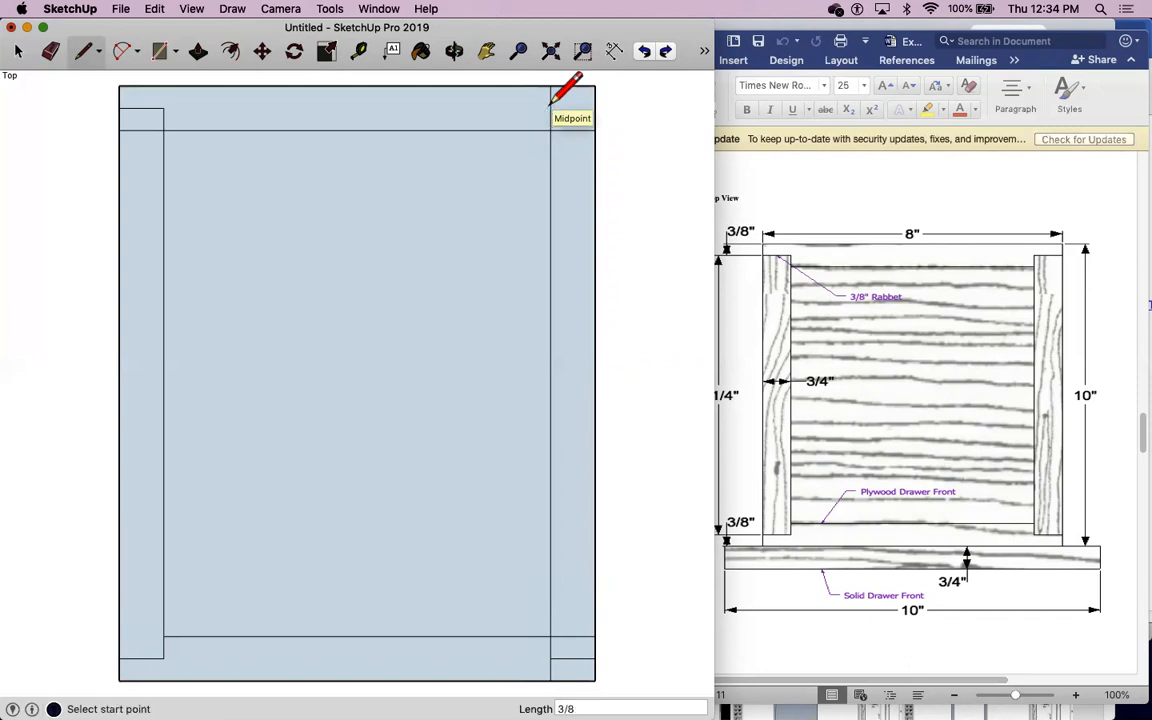
left_click(550, 107)
left_click(595, 107)
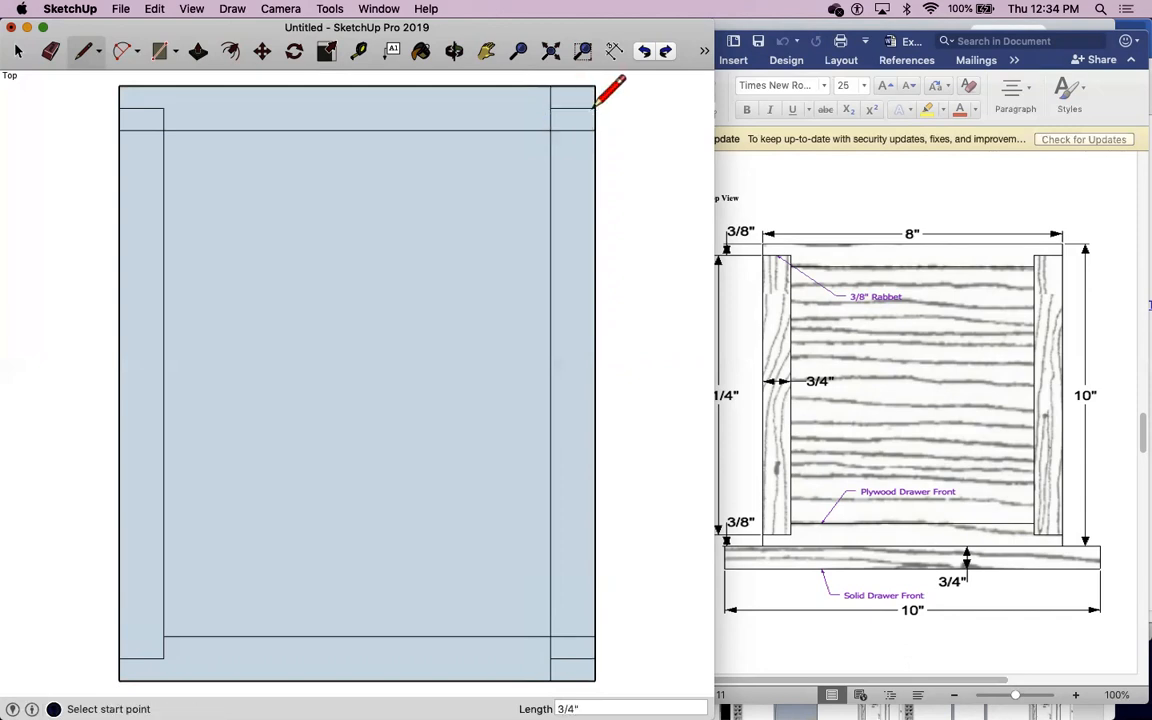
Erase the leftover line segments in the two right corners and the upper left corner, leaving clean rabbet joints.
left_click(50, 51)
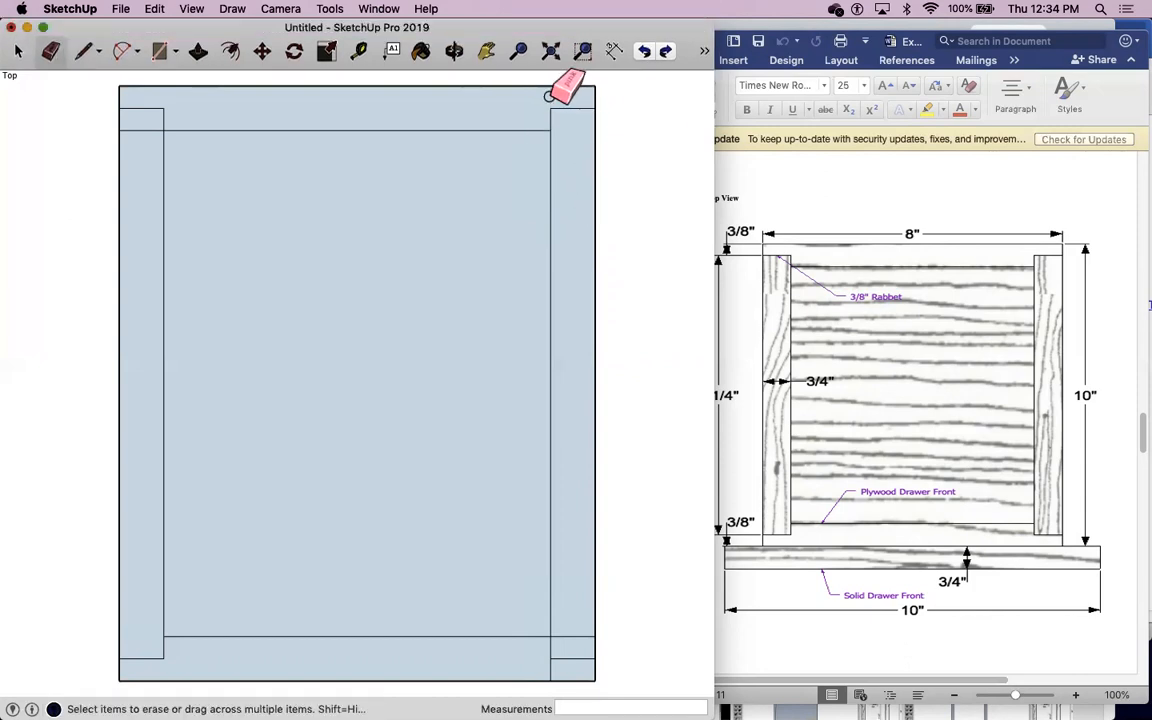
left_click(143, 130)
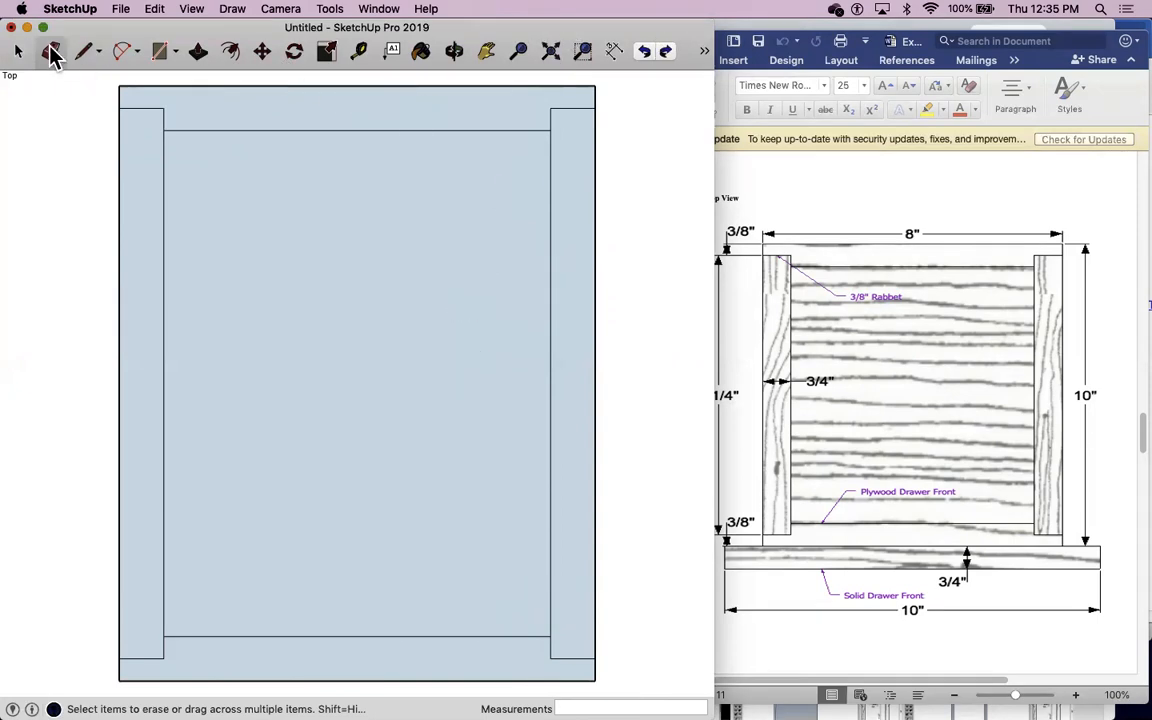
Dimension the drawer's overall width above its upper edge.
left_click(517, 51)
left_click_drag(478, 186, 480, 242)
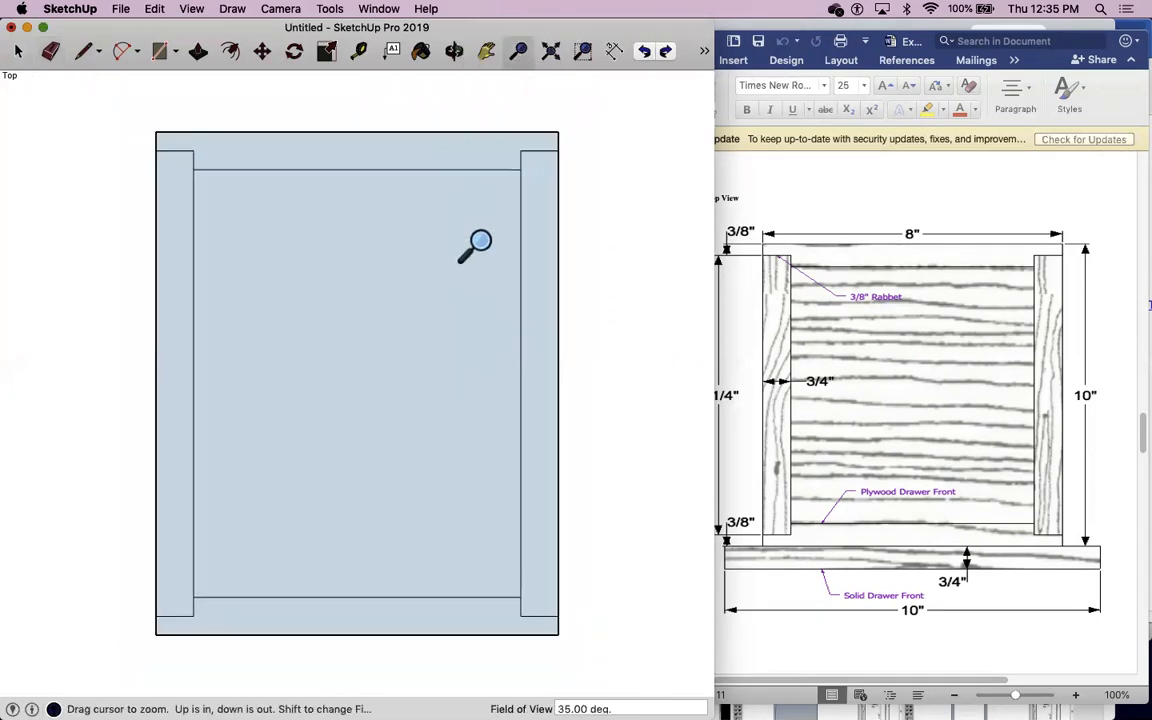
left_click(613, 51)
left_click(155, 132)
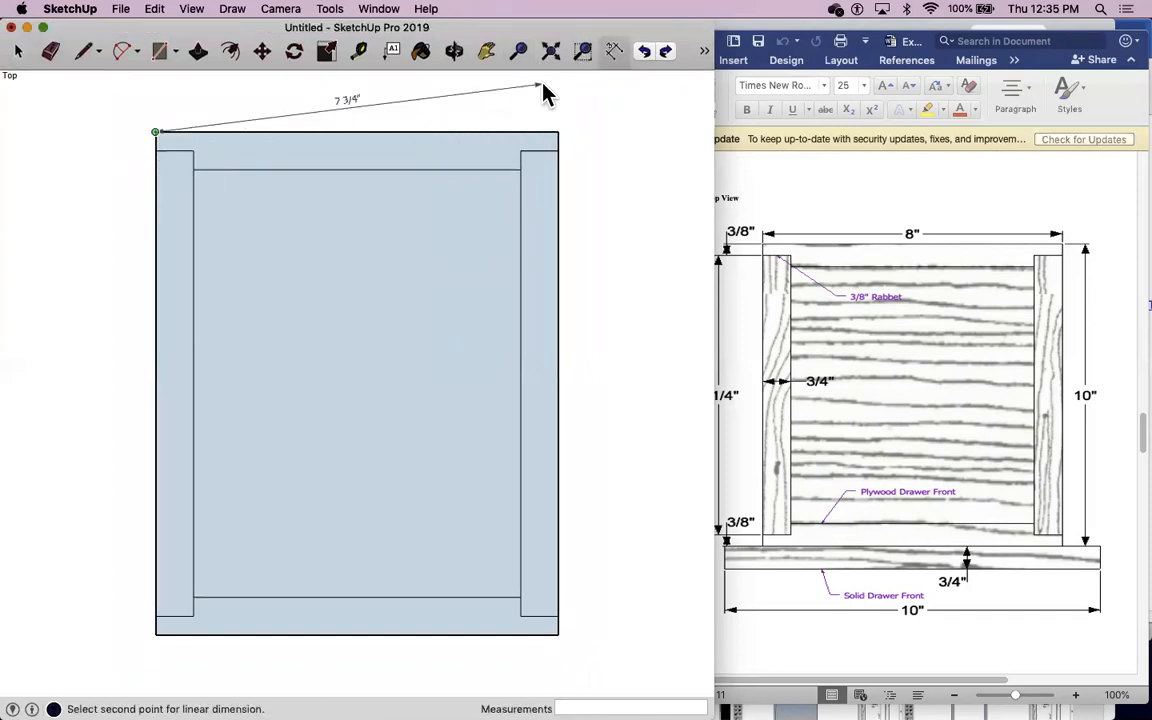
left_click(558, 132)
left_click(565, 101)
Dimension the drawer's full height, placing the dimension outside the left edge.
left_click(155, 132)
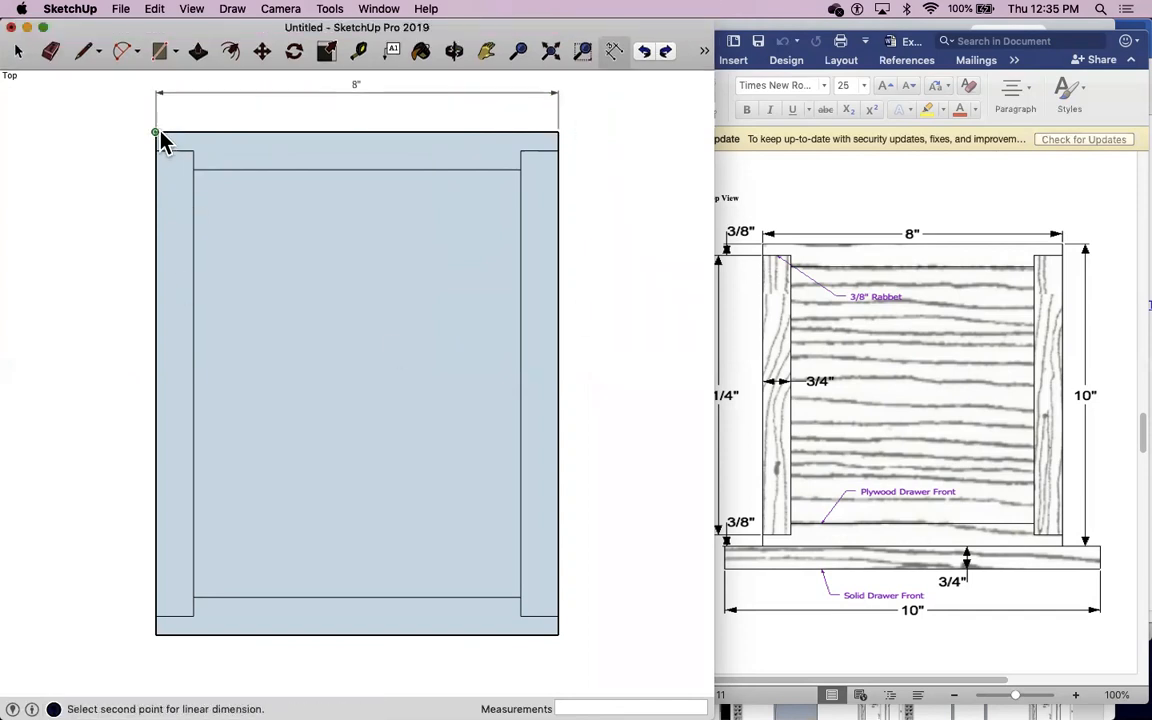
left_click(155, 634)
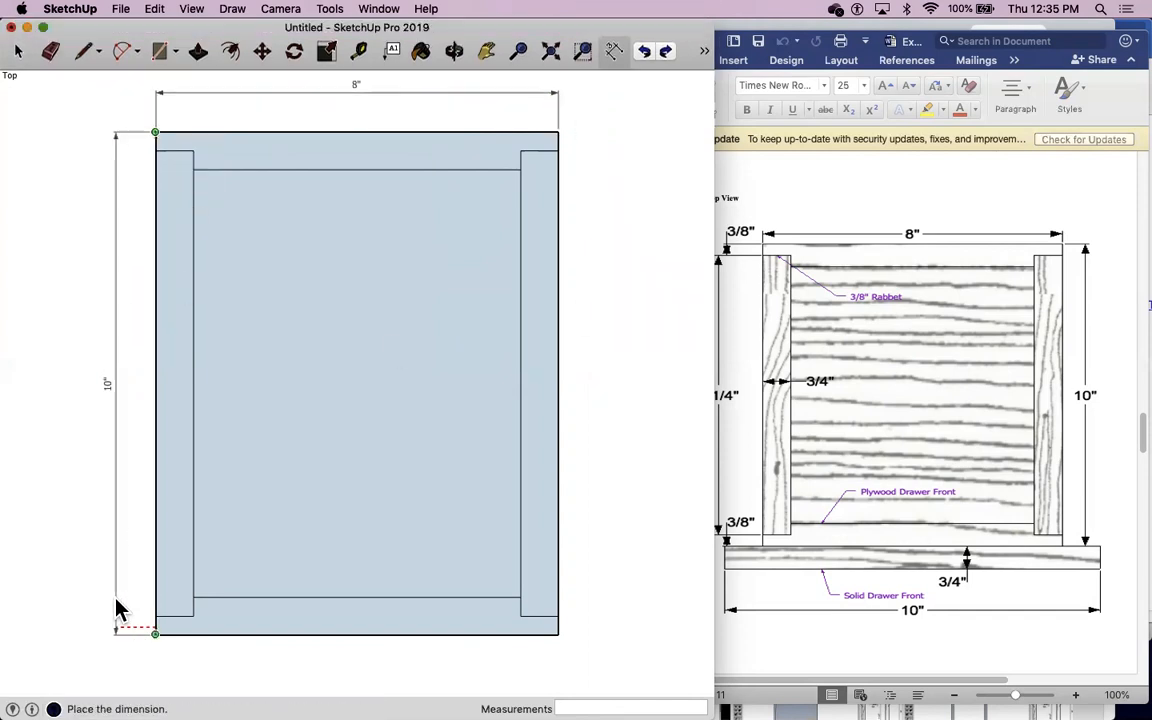
left_click(103, 607)
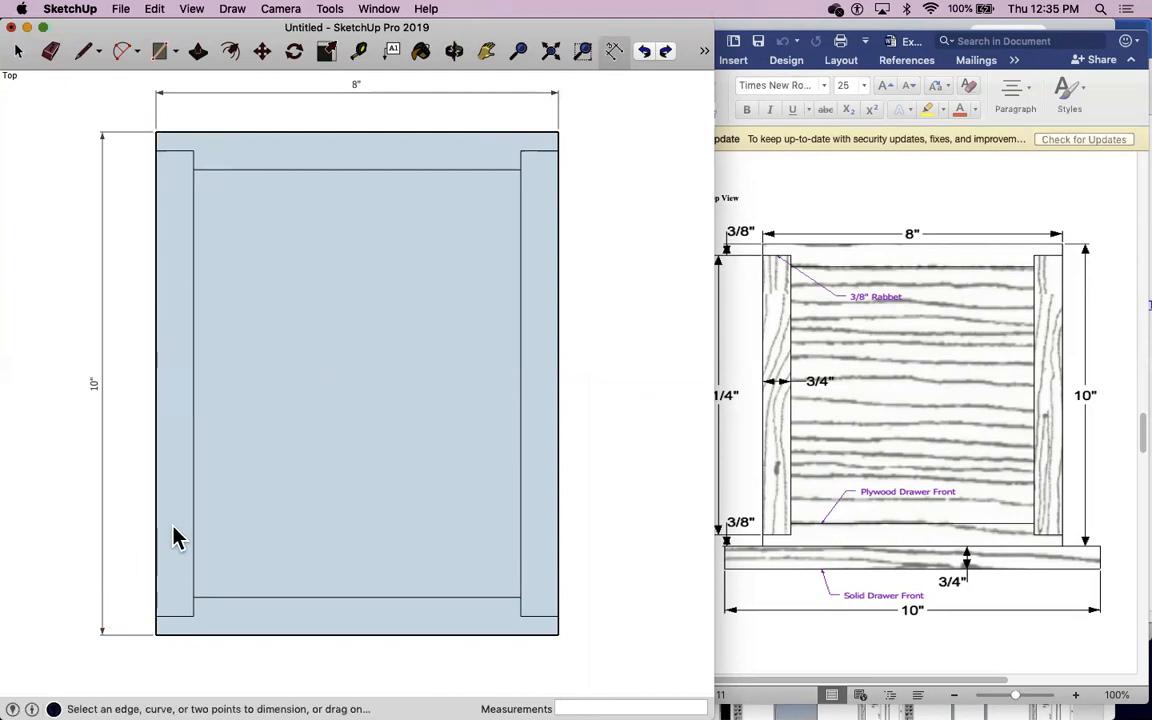
Dimension the right side piece's length between its two rabbets, outside the right edge.
left_click(558, 152)
left_click(559, 618)
left_click(635, 618)
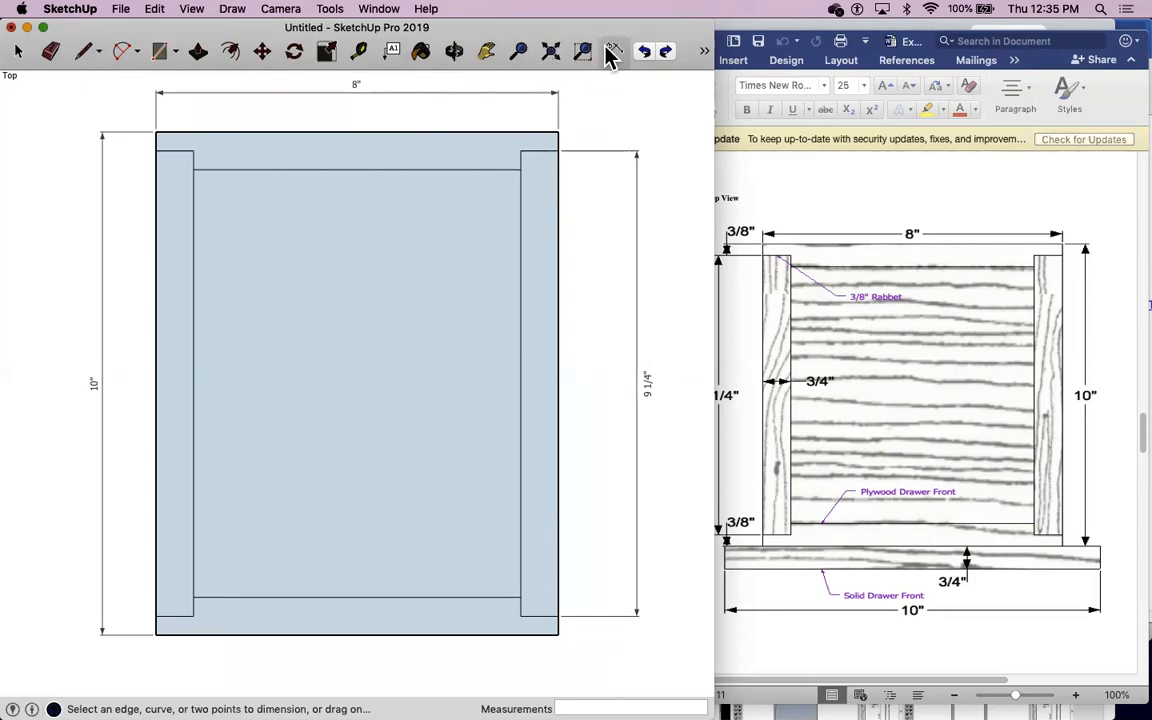
Dimension the distance from the upper left rabbet line to the drawer's upper edge.
left_click(154, 151)
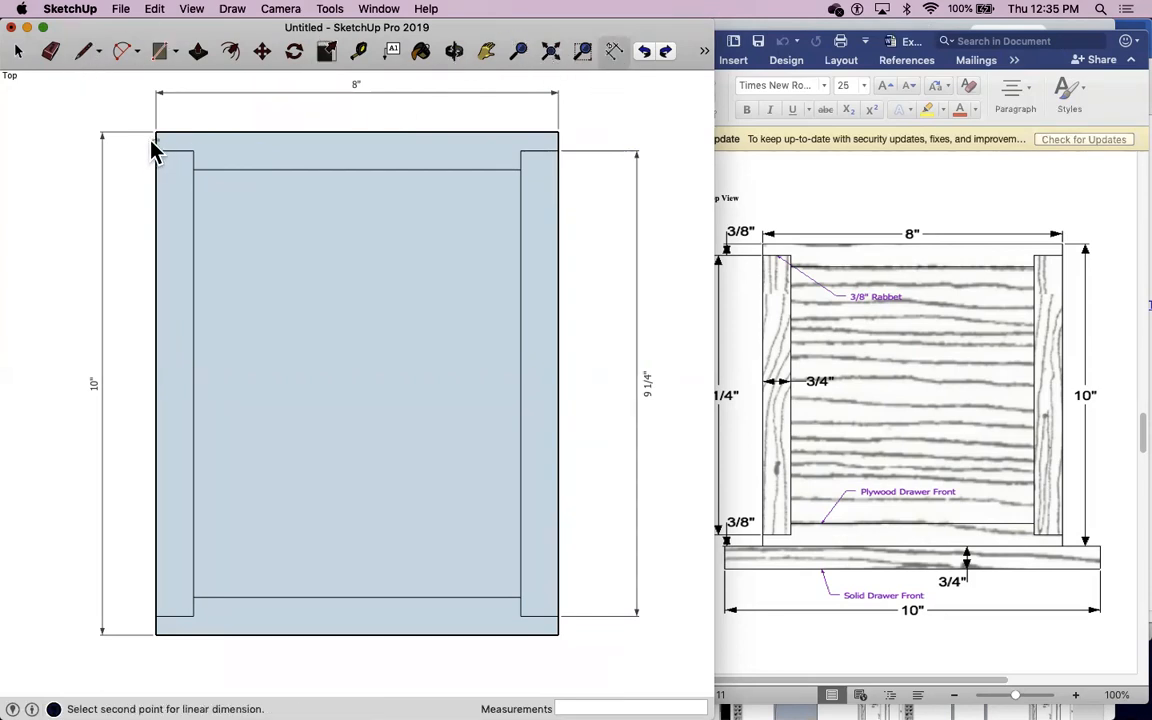
left_click(153, 133)
left_click(147, 143)
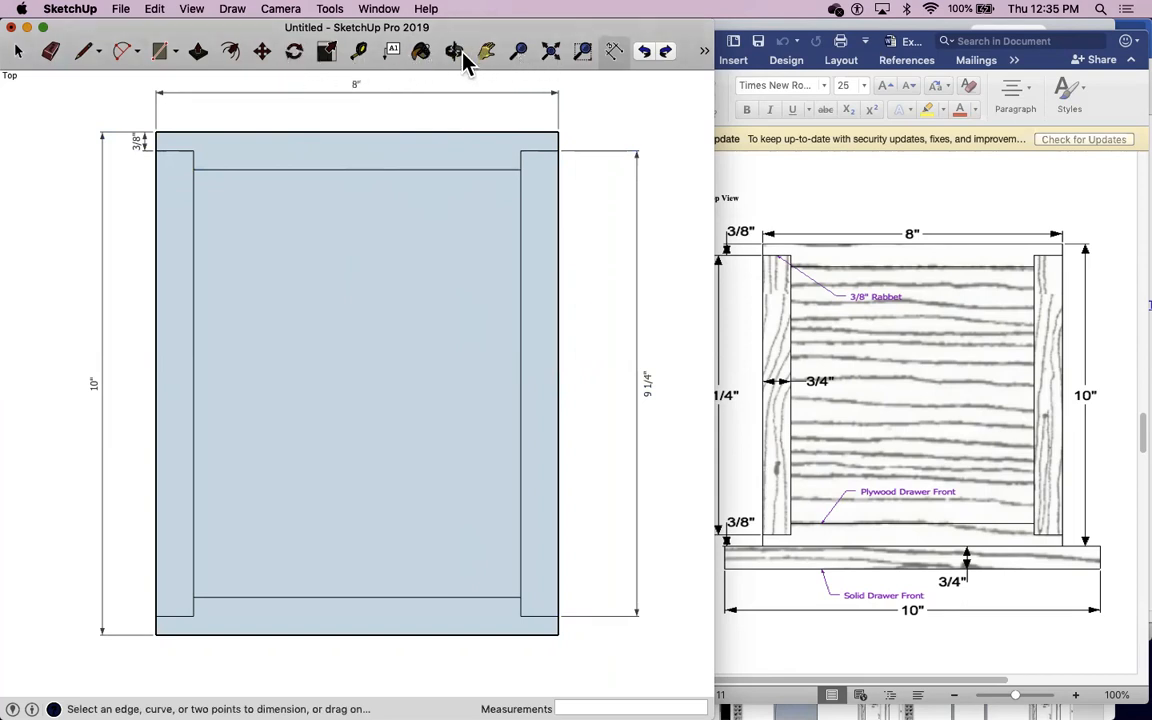
Switch to the Word plans and examine the Drawer Top View's front piece and the Front View With Feet drawing.
left_click(520, 53)
left_click_drag(433, 138, 477, 212)
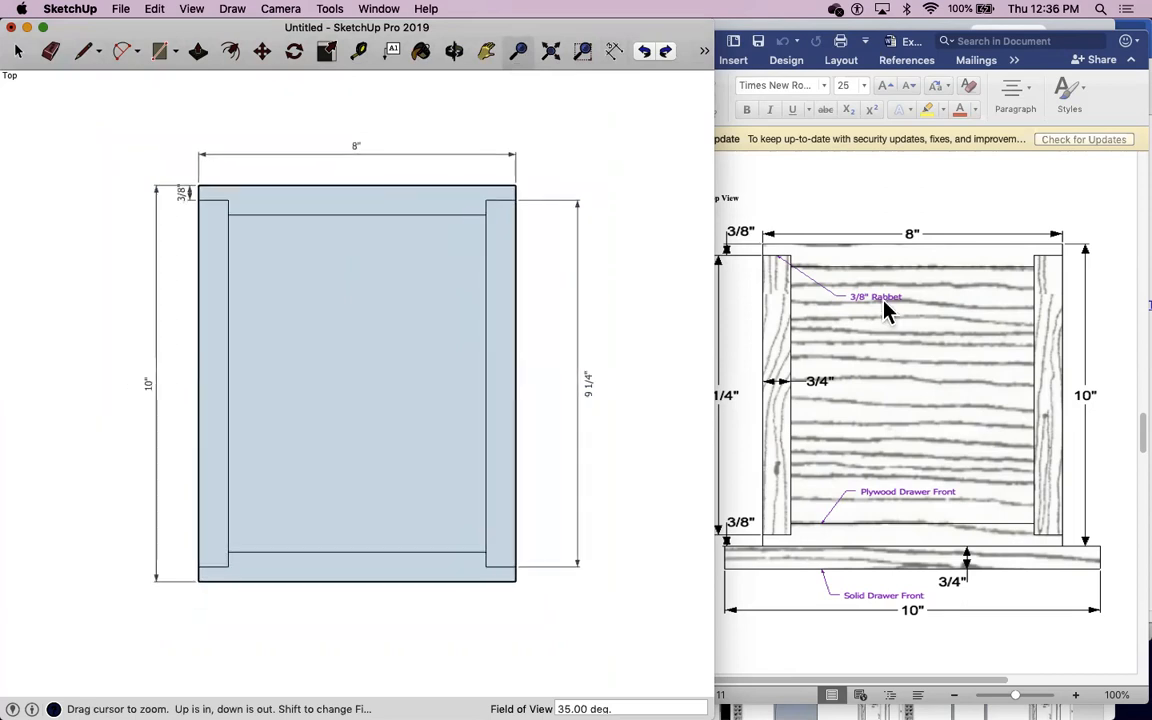
left_click(1128, 320)
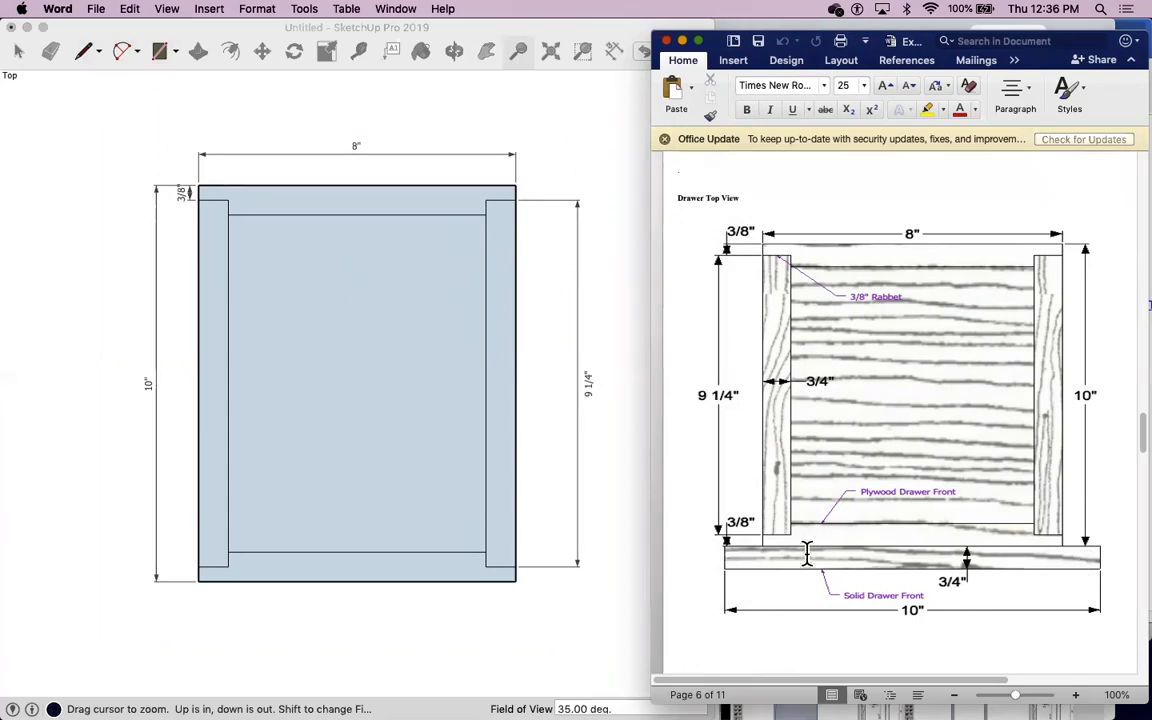
left_click_drag(1138, 441, 1143, 225)
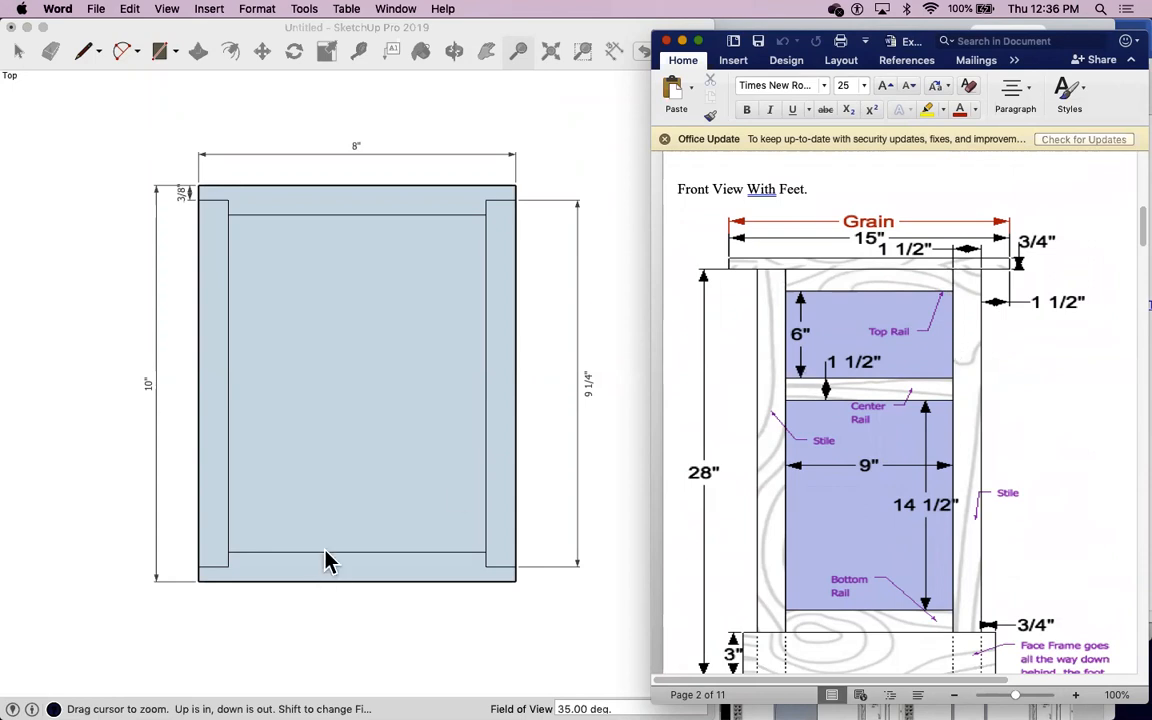
Back in SketchUp, draw a 1" line outward from the drawer's lower right corner, followed by a short line straight down.
left_click(84, 52)
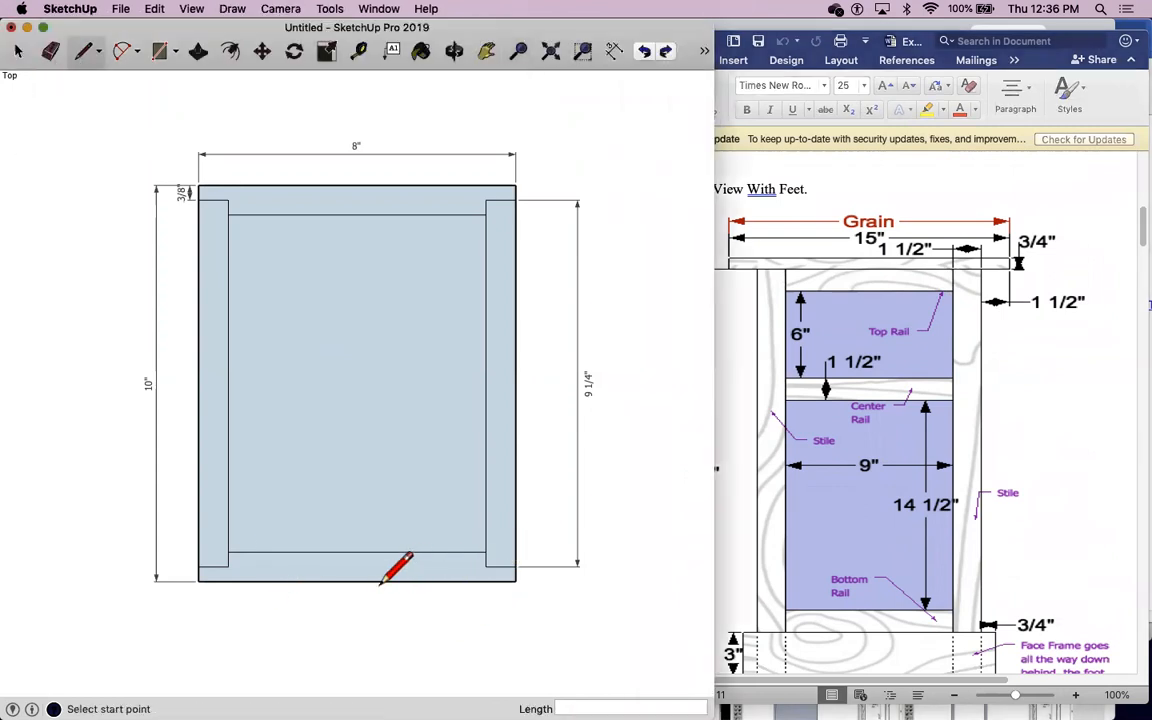
left_click(515, 580)
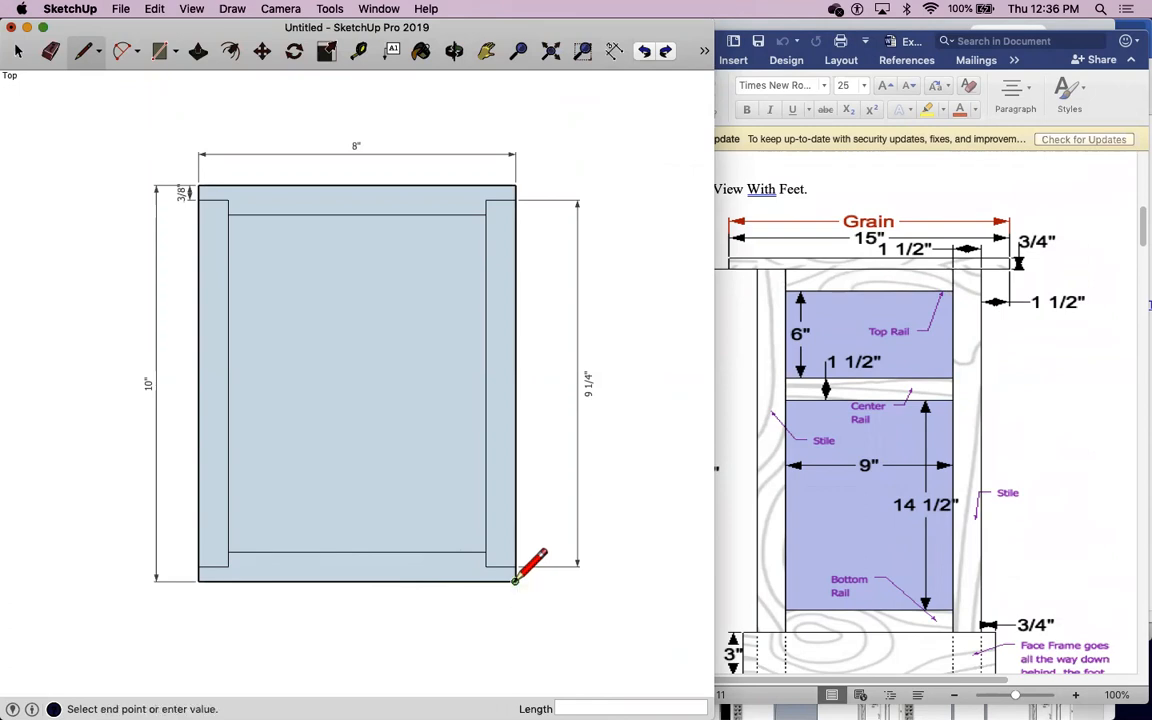
left_click(556, 615)
key("Escape")
Draw a 1" line outward from the lower left corner, go down to match the right side, and close the drawer front with a 10" line.
left_click(197, 580)
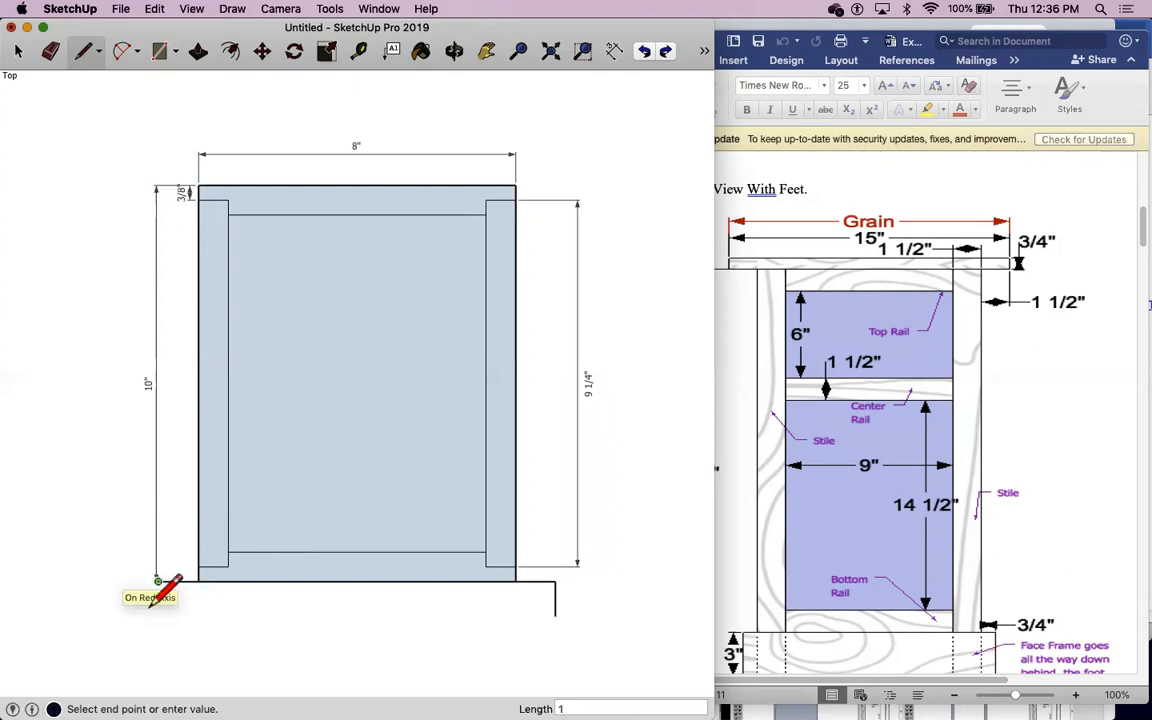
key("Return")
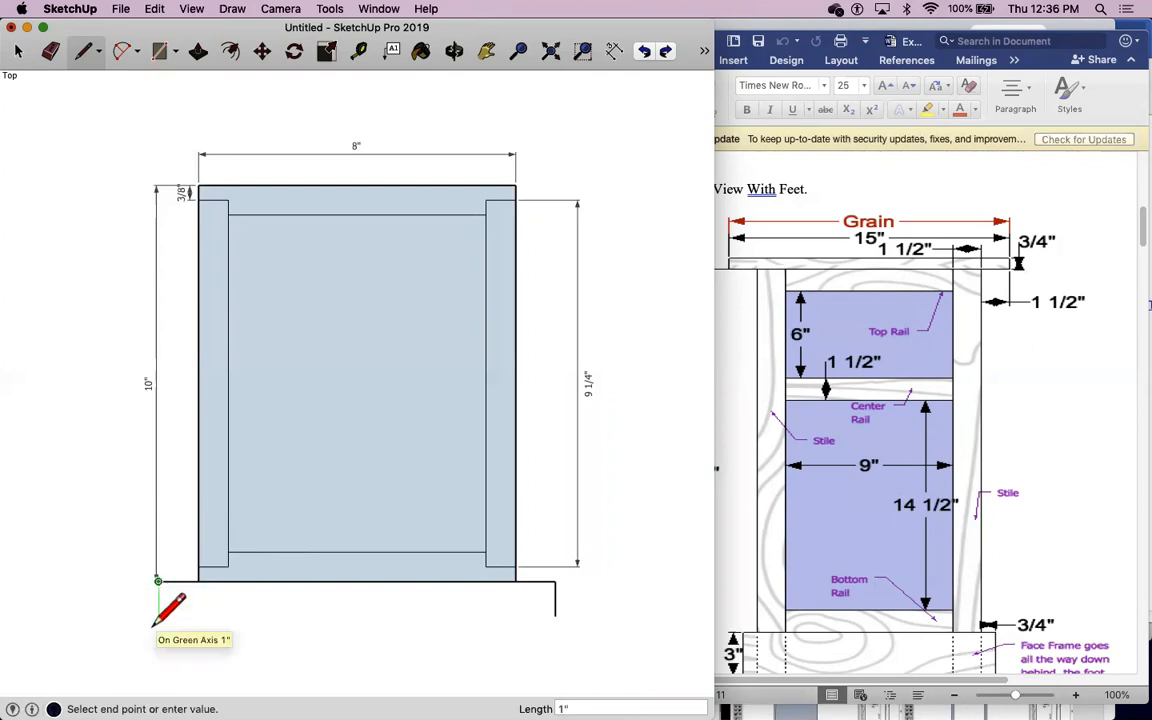
left_click(157, 615)
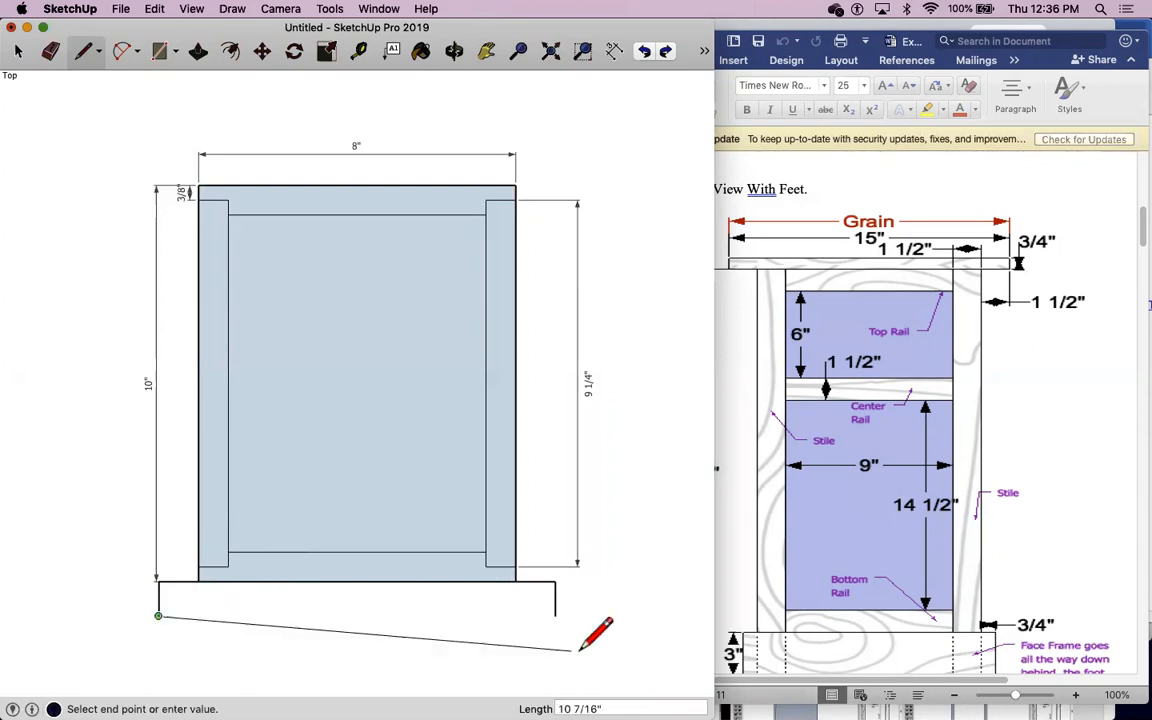
left_click(555, 615)
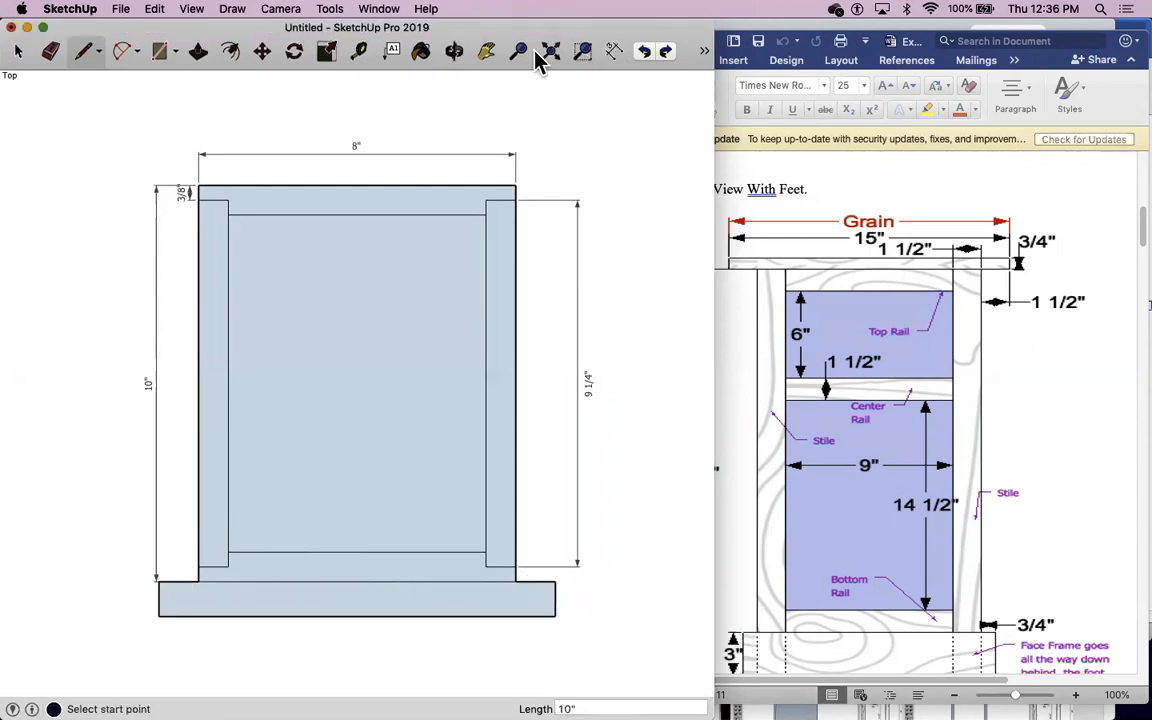
Add a leader label reading "Solid Drawer Front" to the wide front piece, placing the text below it.
left_click(392, 50)
left_click(295, 613)
left_click(262, 641)
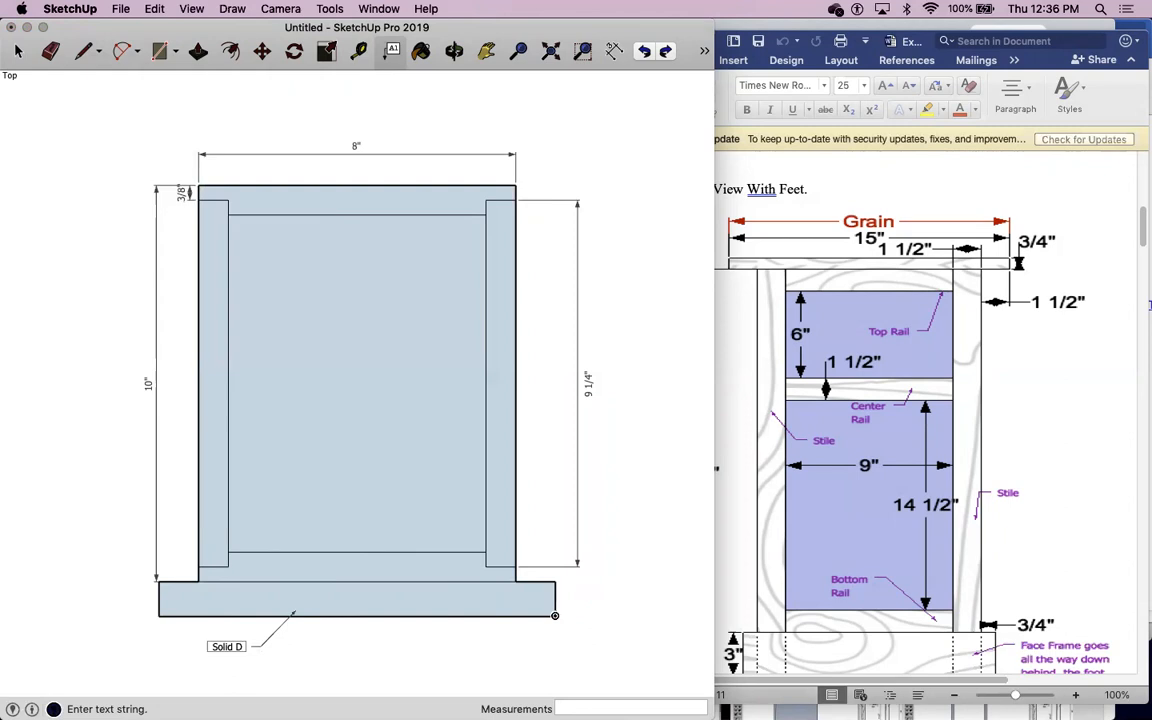
type("Solid Drawer Front")
left_click(332, 553)
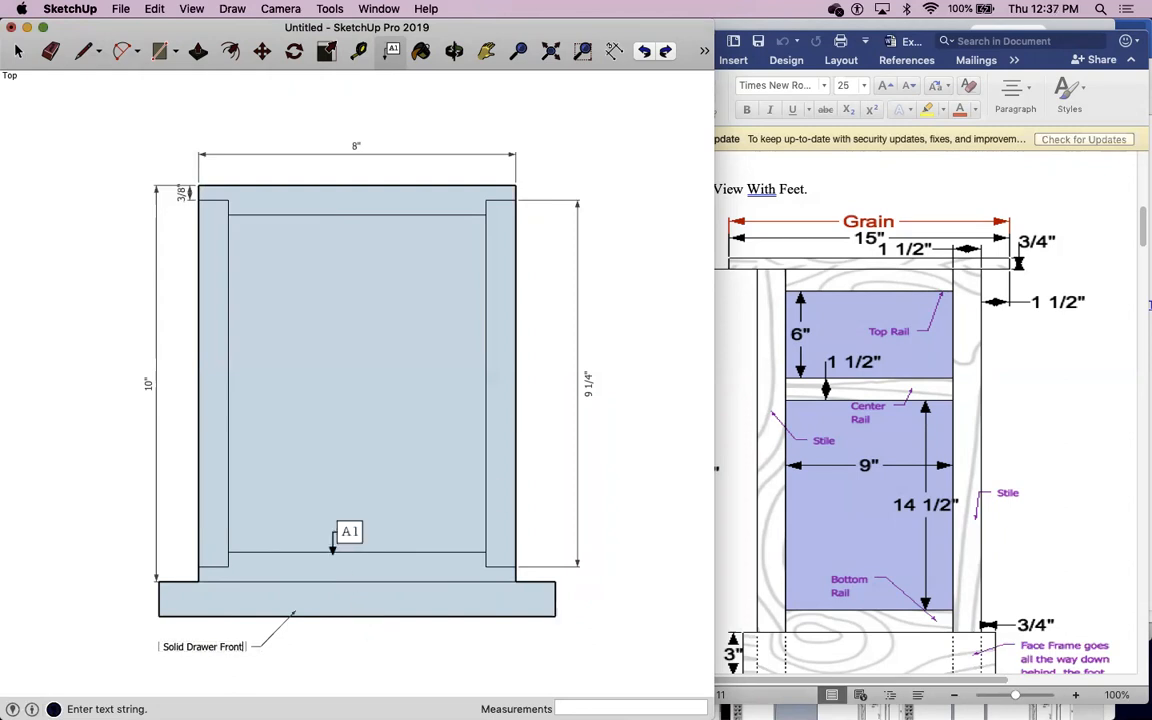
Add a leader label reading "Plywood Drawer Front" to the drawer box's front part, placing the text inside the drawer.
left_click(271, 564)
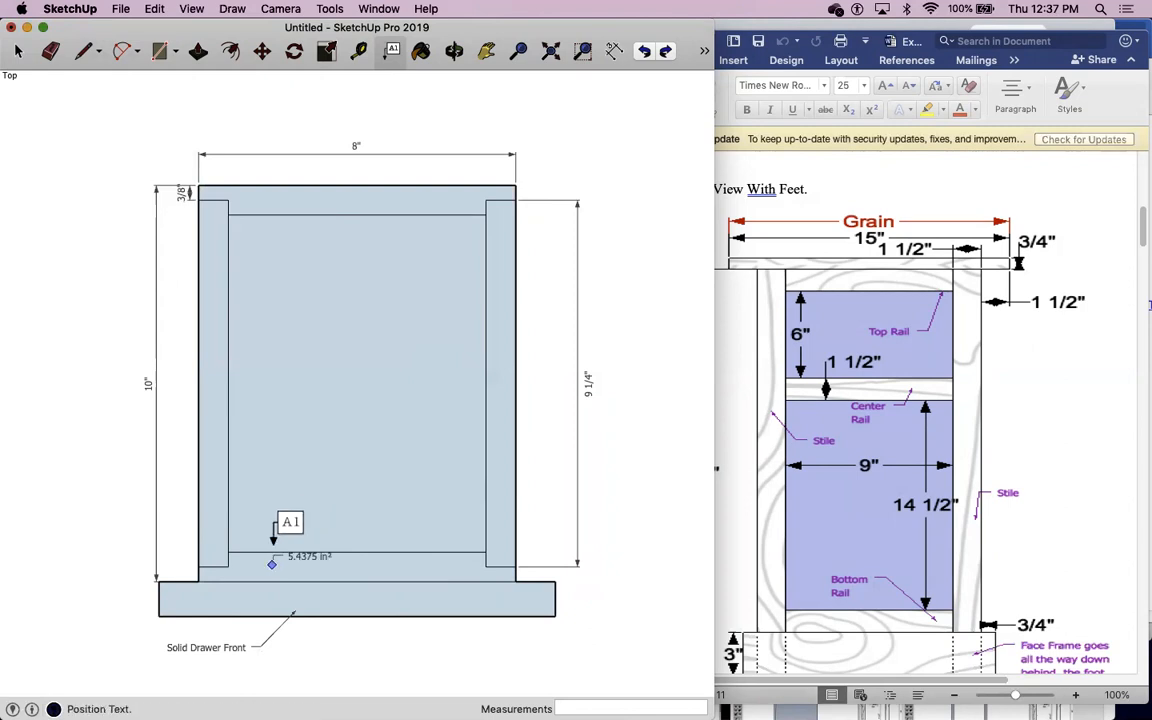
left_click(289, 538)
type("Plywood Drawer Front")
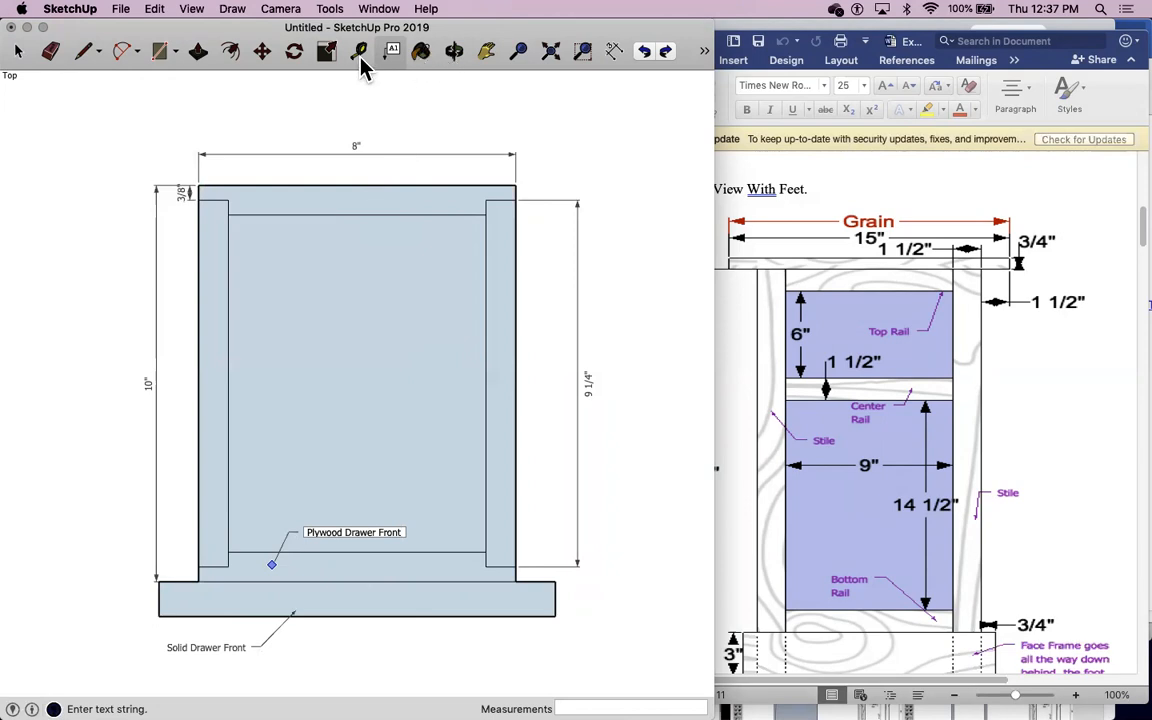
Paint the solid drawer front with the second material in Colors In Model, then close the materials window.
left_click(421, 51)
left_click(820, 168)
left_click(507, 598)
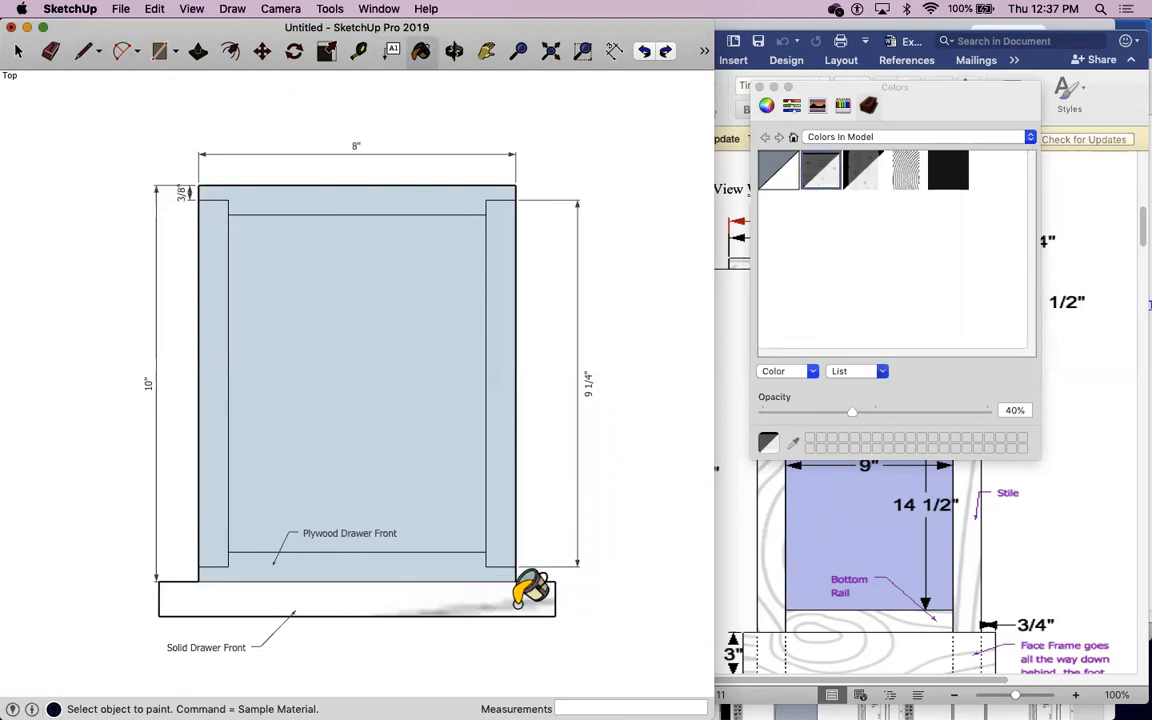
left_click(760, 88)
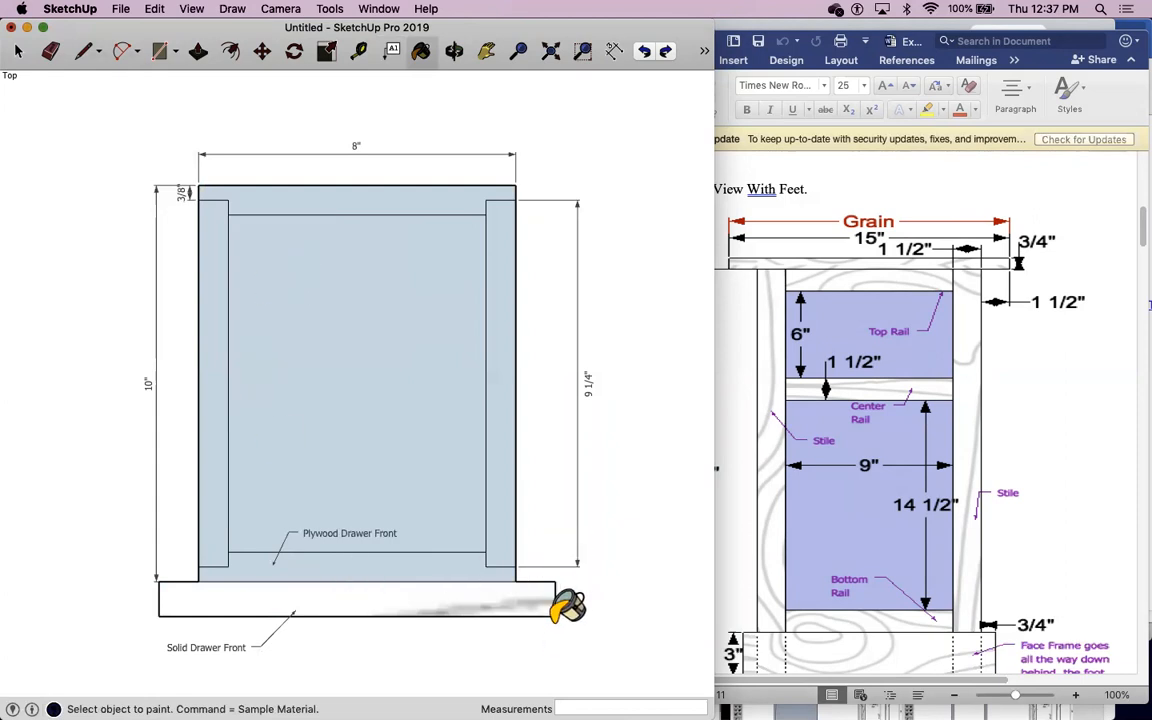
Dimension the full width of the solid drawer front, placing the dimension below its label.
left_click(616, 53)
left_click(555, 616)
left_click(158, 616)
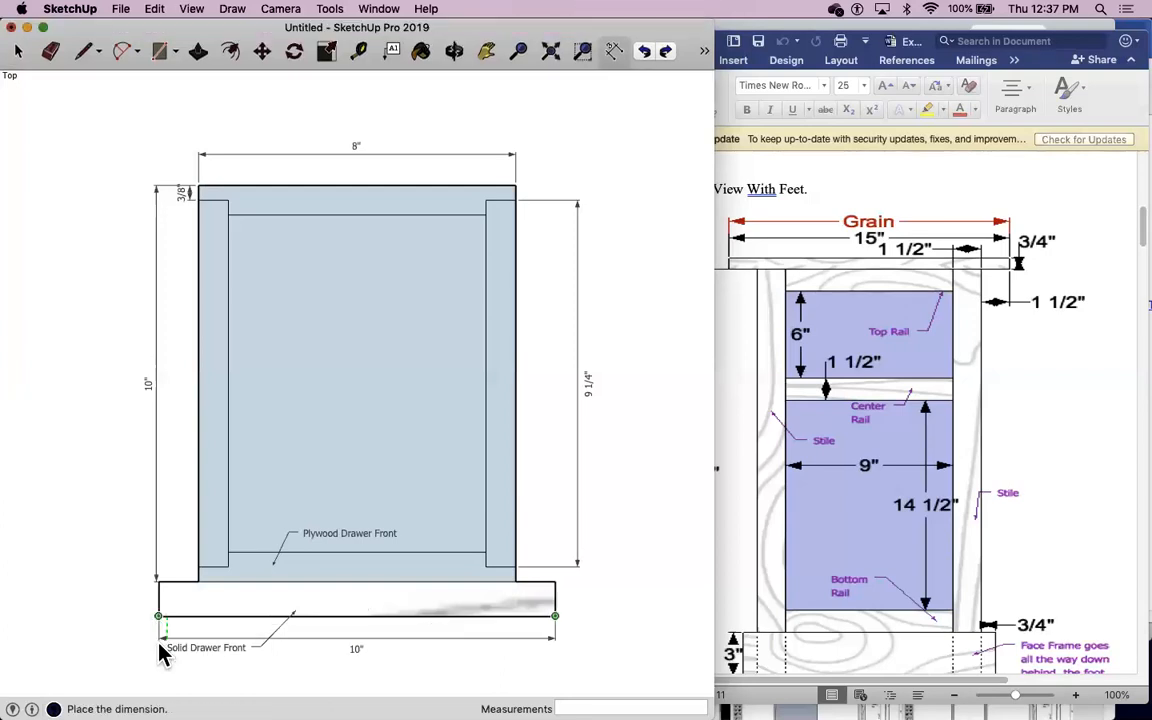
left_click(159, 676)
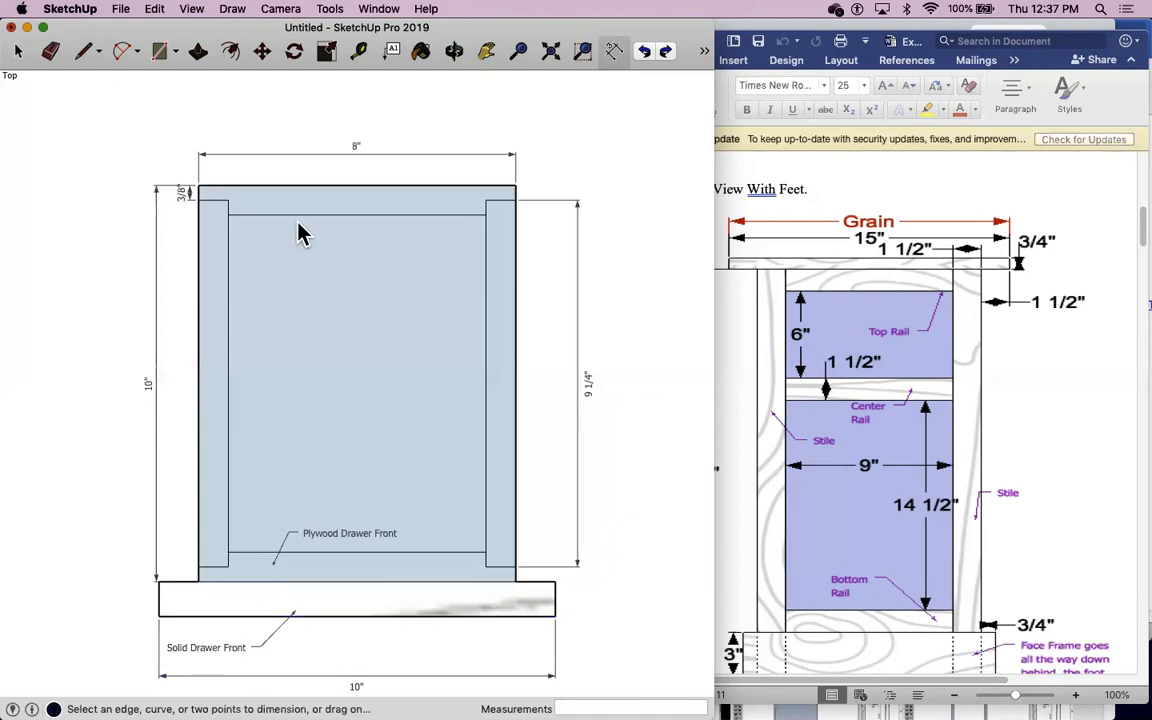
Set the text position of the 3/8" rabbet dimension to Outside Start.
right_click(184, 197)
mouse_move(215, 297)
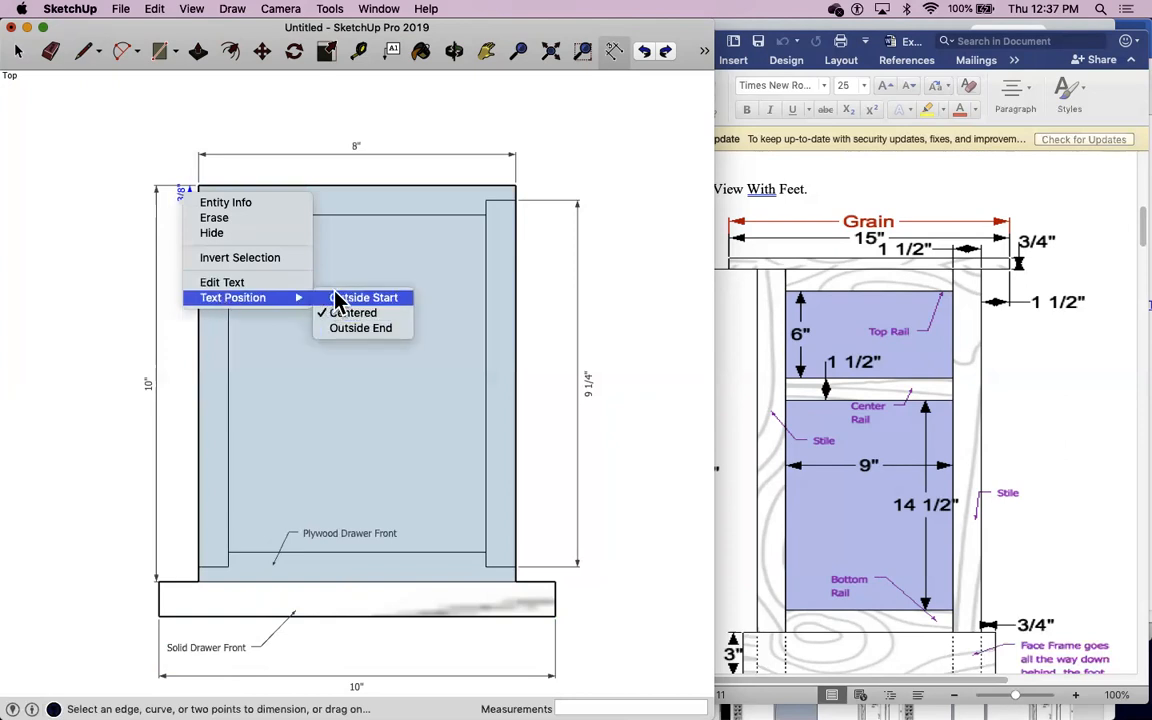
left_click(338, 298)
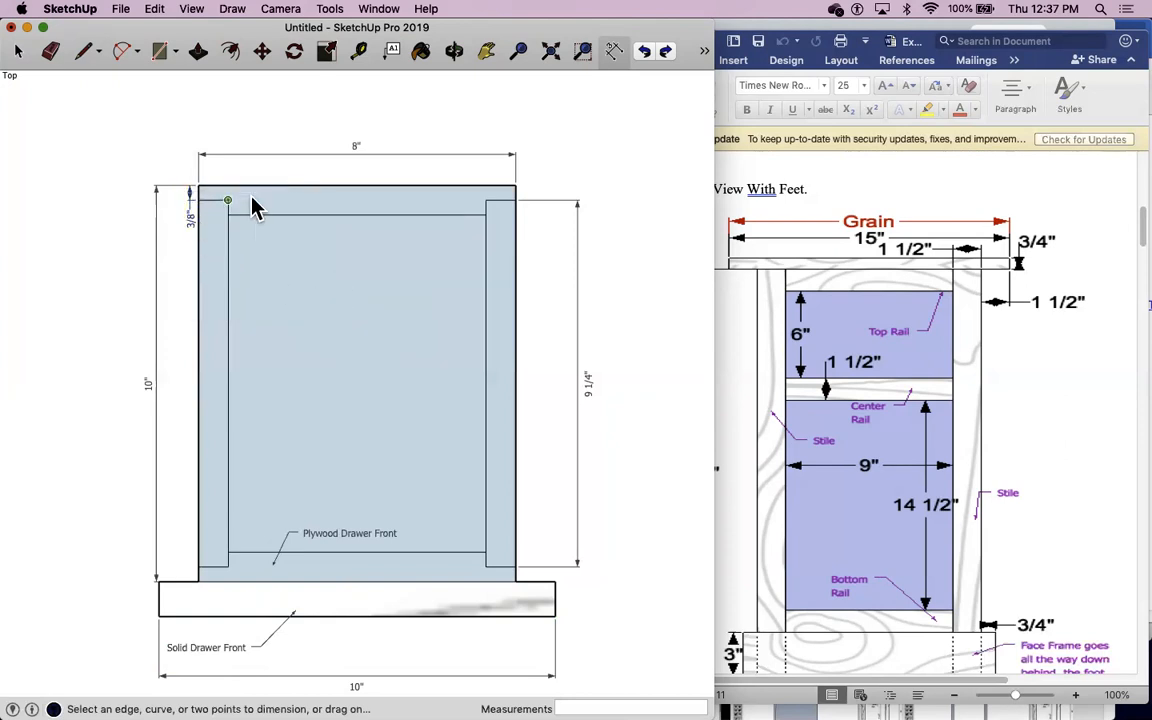